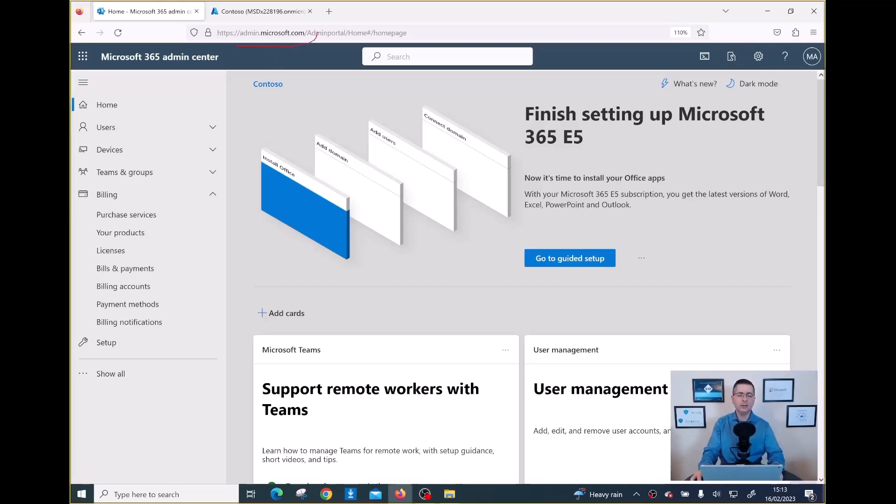
# - Review the Microsoft 365 E5 Trial under Your products: 20 licences, active until 27/04/2023
pyautogui.moveTo(317, 35)
pyautogui.mouseDown()
pyautogui.moveTo(259, 22)
pyautogui.moveTo(229, 32)
pyautogui.mouseUp()
pyautogui.press('Escape')
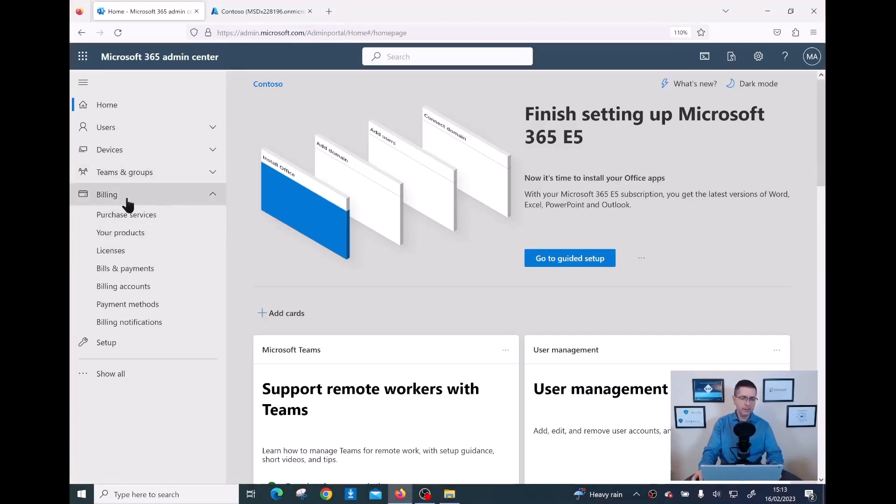
pyautogui.click(133, 239)
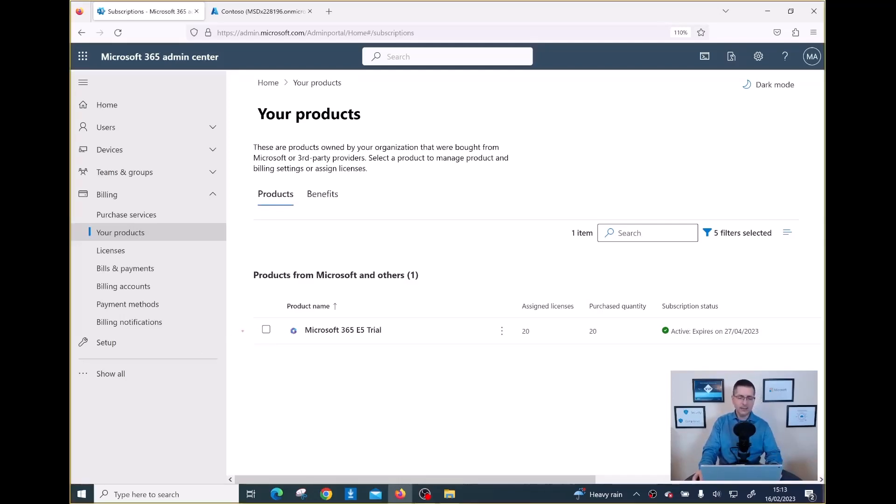
pyautogui.moveTo(306, 346); pyautogui.dragTo(379, 343)
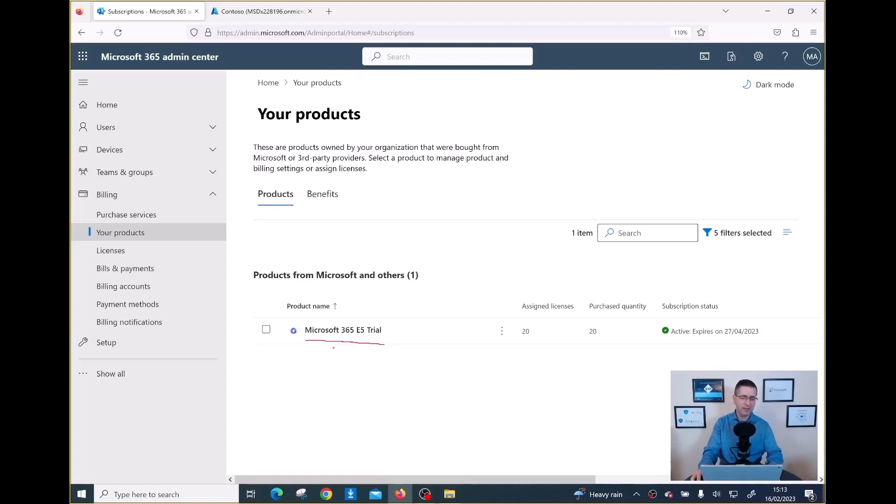
pyautogui.press('Escape')
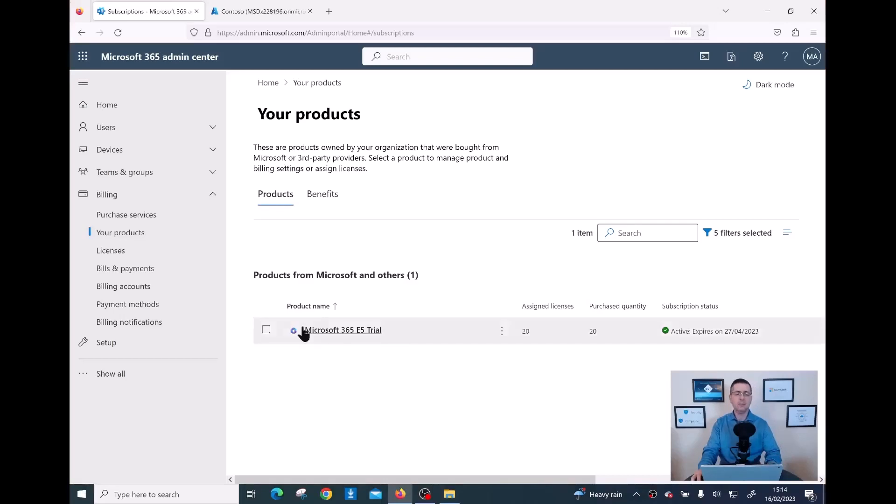
# - In Endpoint Manager, confirm the Contoso home status is healthy, then go to Endpoint security
pyautogui.click(260, 10)
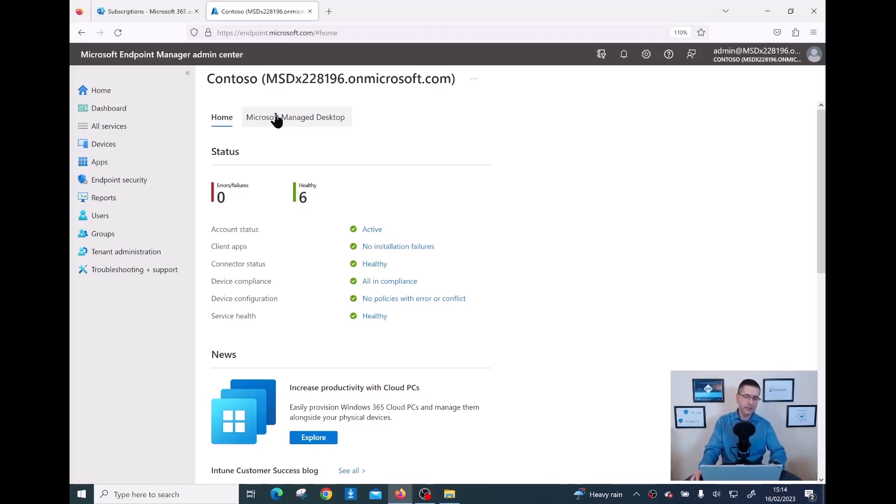
pyautogui.hotkey('ctrl', '2')
pyautogui.moveTo(236, 40)
pyautogui.mouseDown()
pyautogui.moveTo(303, 42)
pyautogui.moveTo(307, 19)
pyautogui.moveTo(220, 30)
pyautogui.moveTo(222, 43)
pyautogui.mouseUp()
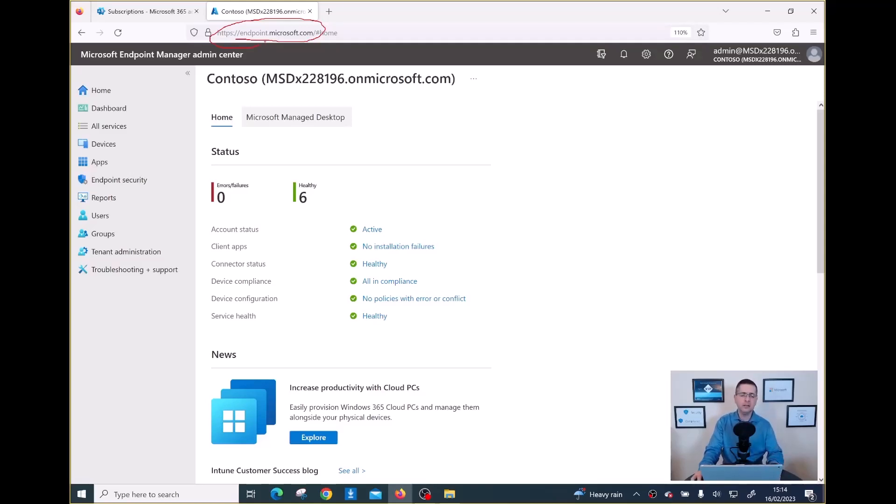
pyautogui.press('Escape')
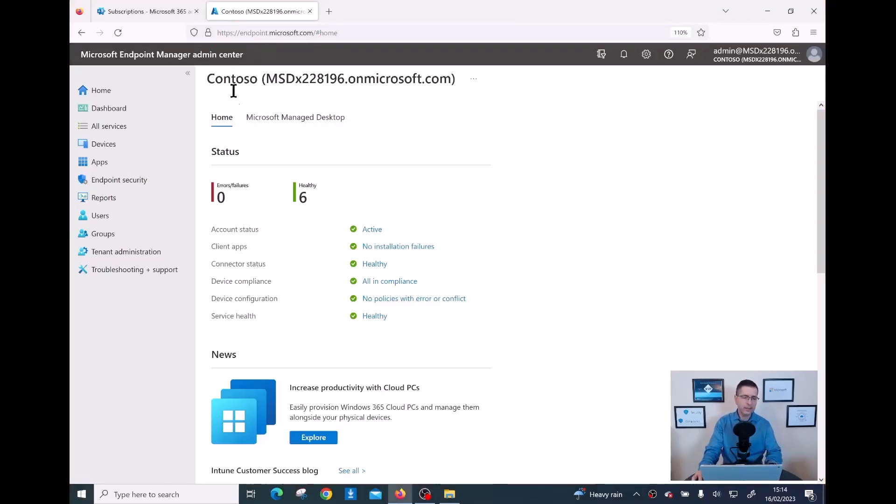
pyautogui.click(142, 186)
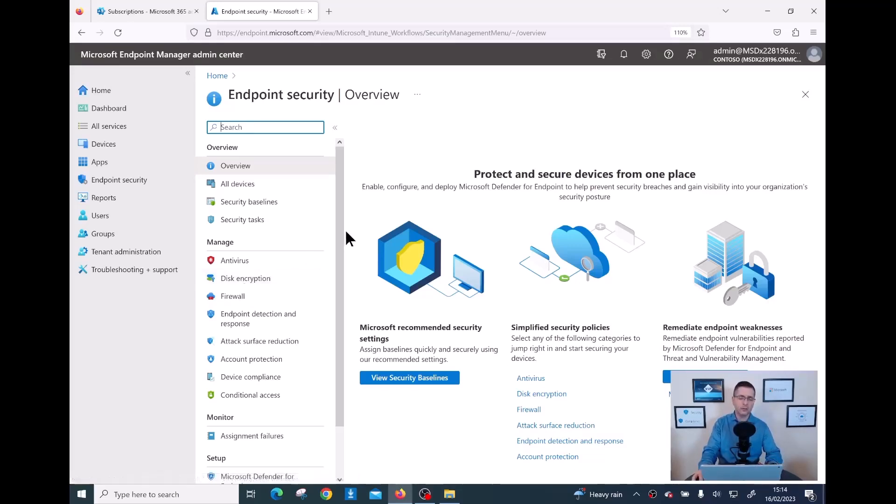
# - Scroll the Endpoint security menu and open Setup > Microsoft Defender for Endpoint
pyautogui.moveTo(342, 234); pyautogui.dragTo(341, 316)
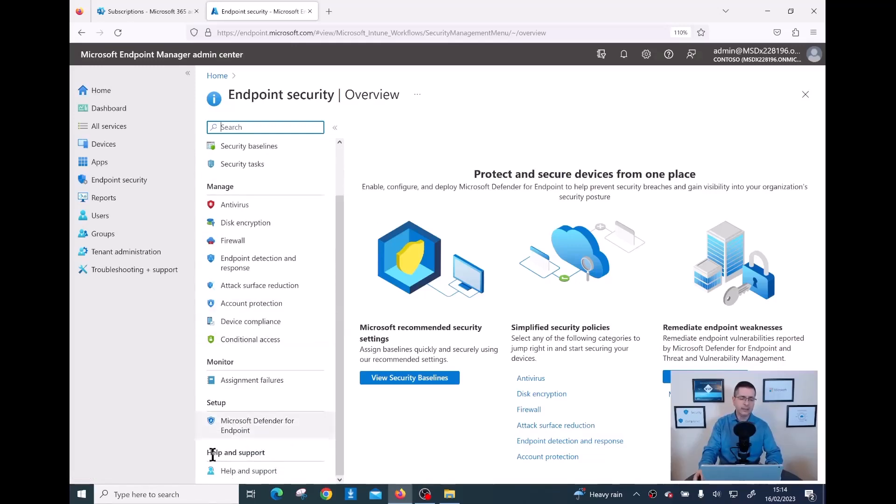
pyautogui.click(252, 430)
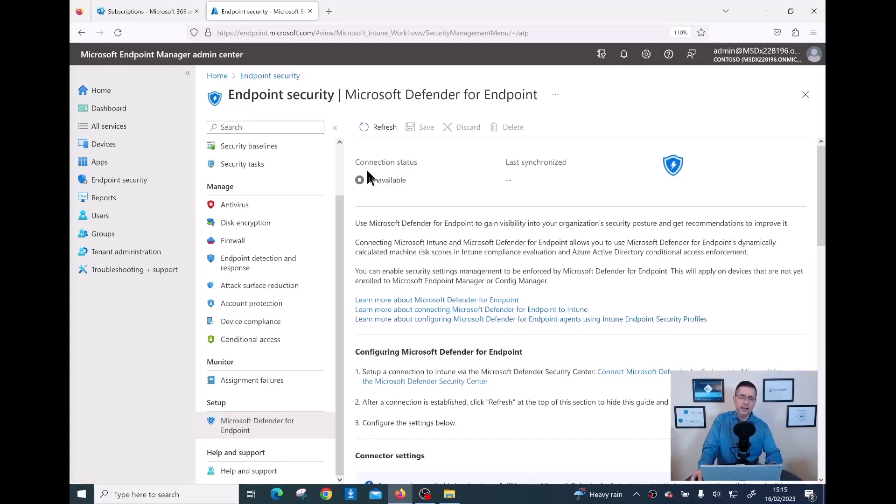
# - Highlight the Unavailable connection status and empty Last synchronized value, then scroll to the connector settings
pyautogui.moveTo(361, 163); pyautogui.dragTo(416, 165)
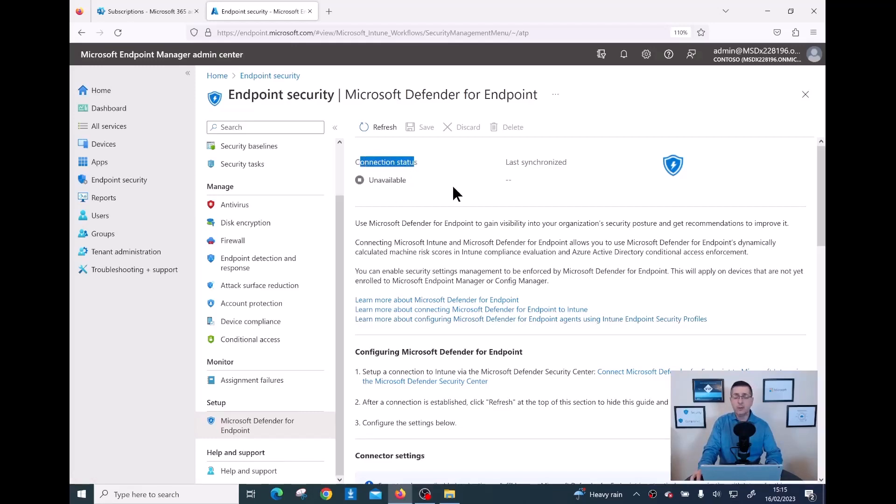
pyautogui.moveTo(507, 162); pyautogui.dragTo(575, 173)
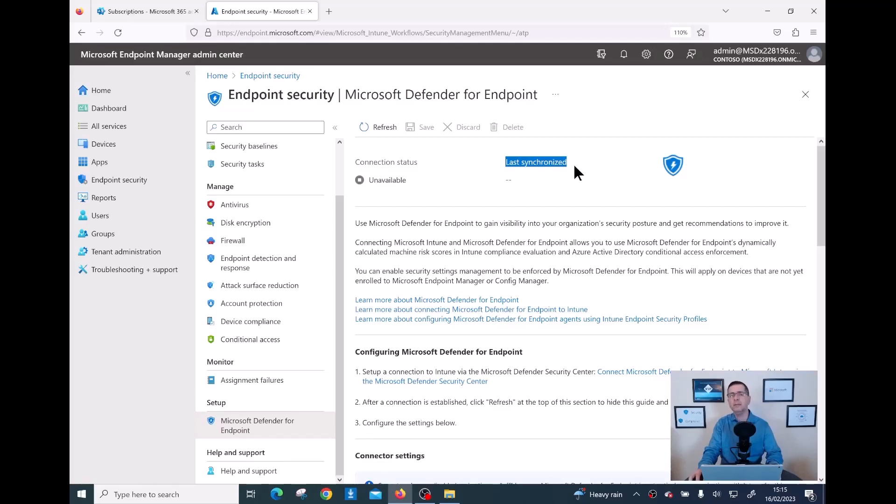
pyautogui.moveTo(506, 161); pyautogui.dragTo(499, 182)
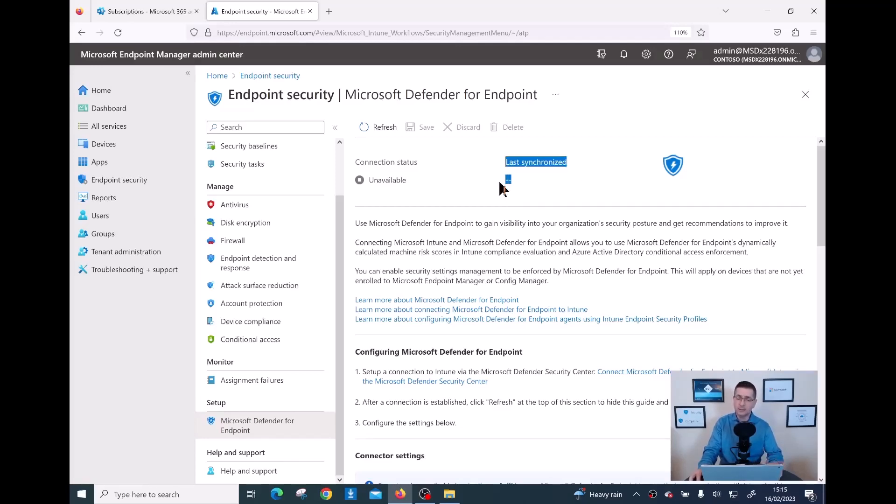
pyautogui.scroll(-3, 537, 196)
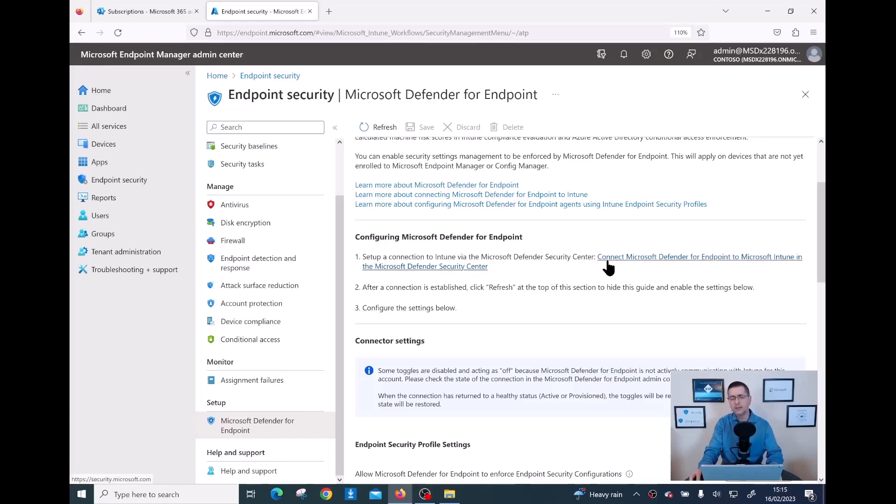
# - Follow the Intune connection link into the Defender portal and dismiss the Attack simulation training tip
pyautogui.click(741, 262)
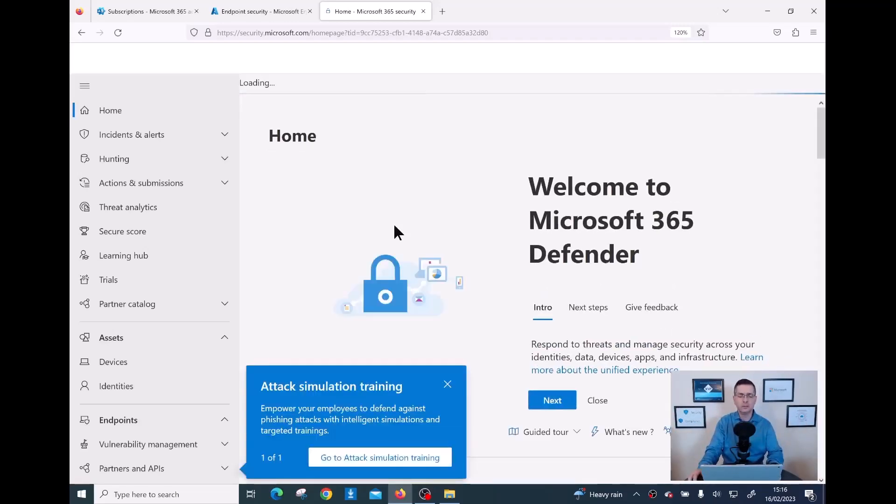
pyautogui.click(447, 385)
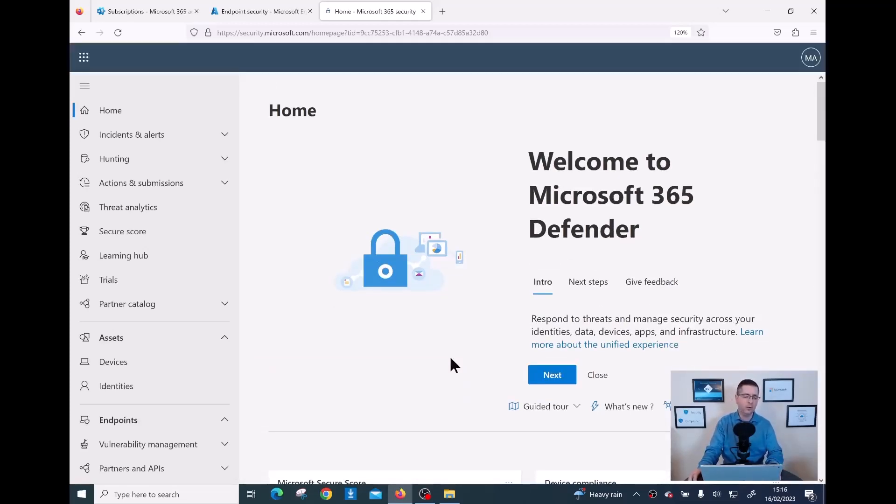
pyautogui.scroll(-7, 181, 407)
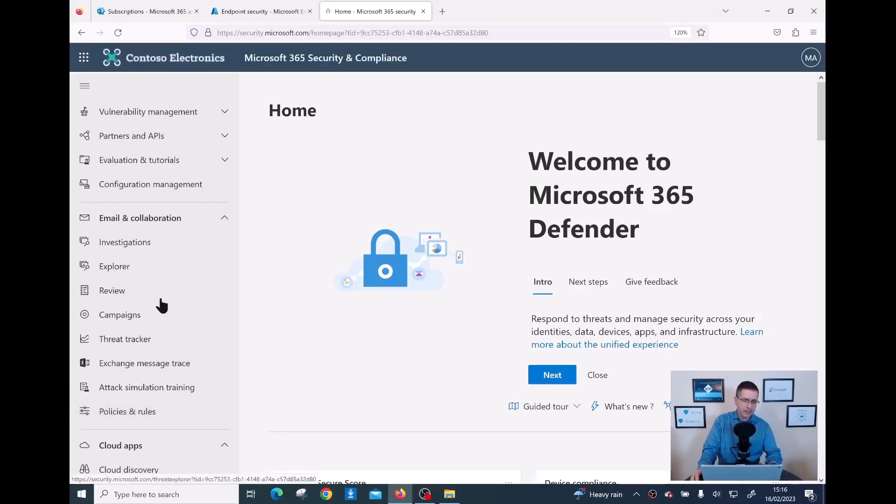
pyautogui.scroll(5, 179, 316)
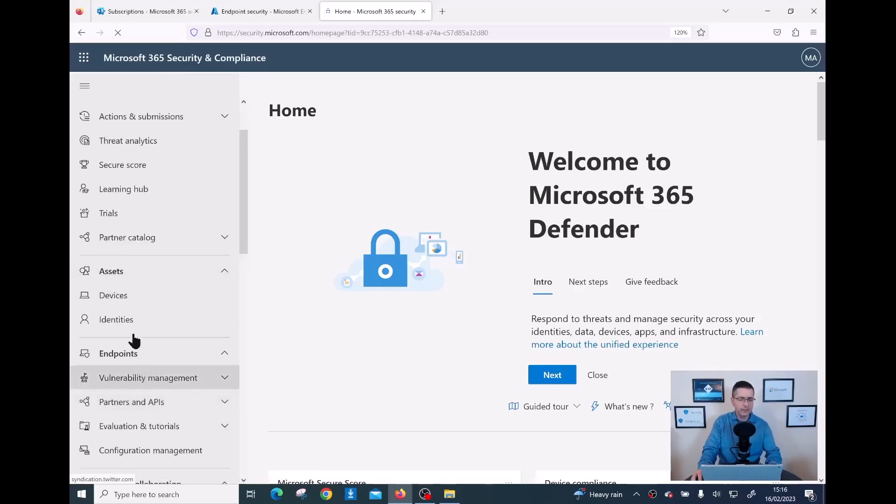
# - Open Assets > Devices and confirm the inventory lists zero computers and mobile devices
pyautogui.click(120, 303)
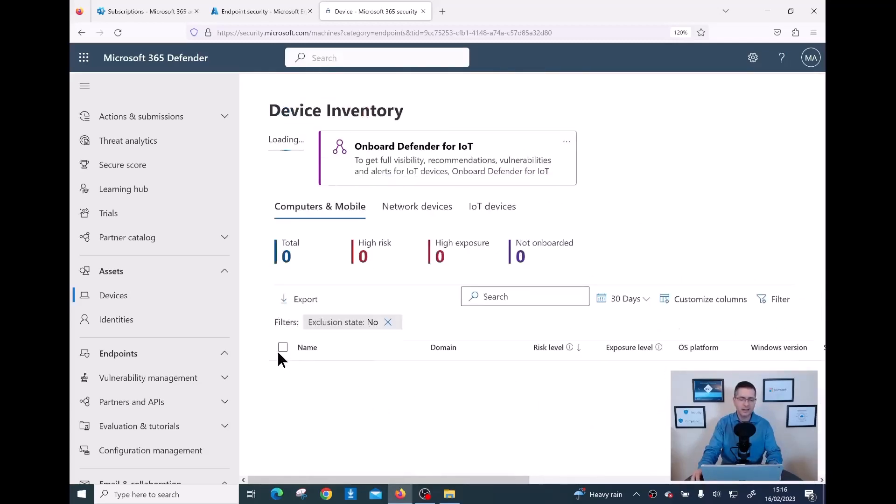
pyautogui.scroll(-1, 201, 332)
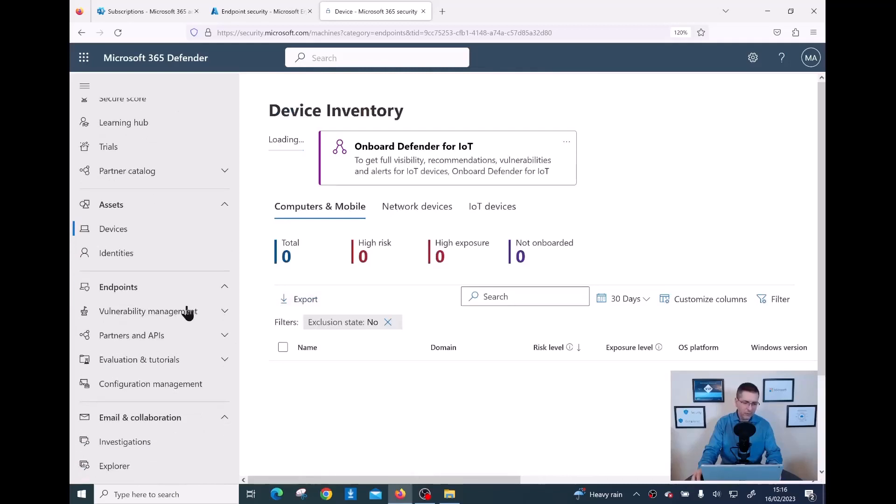
pyautogui.click(225, 313)
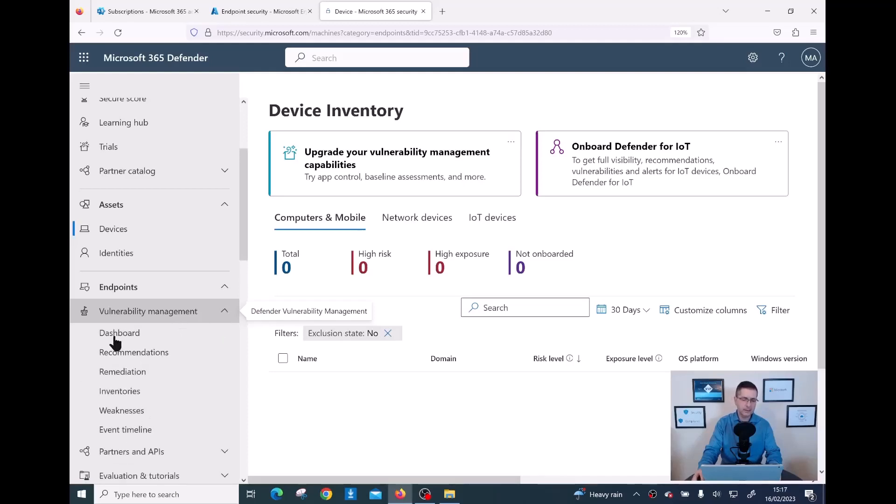
# - Open the Vulnerability management dashboard, showing an exposure score of 0/100
pyautogui.click(224, 313)
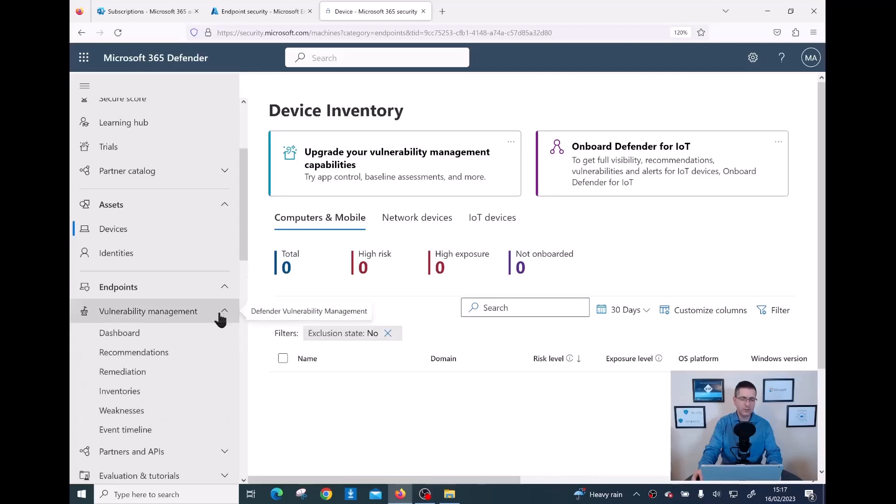
pyautogui.click(138, 334)
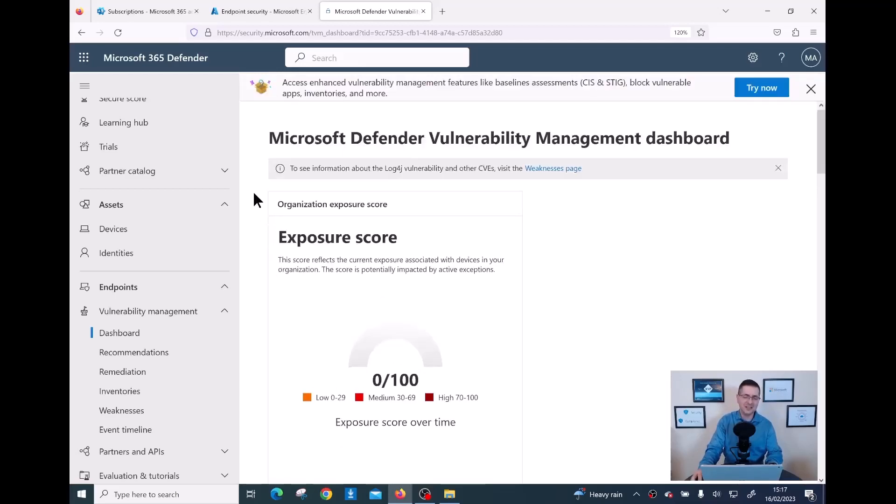
pyautogui.scroll(-5, 247, 280)
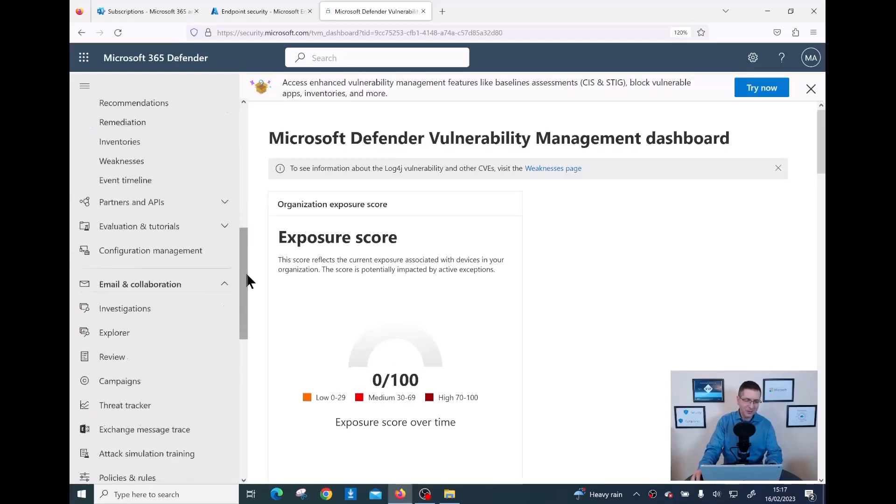
pyautogui.scroll(-8, 246, 280)
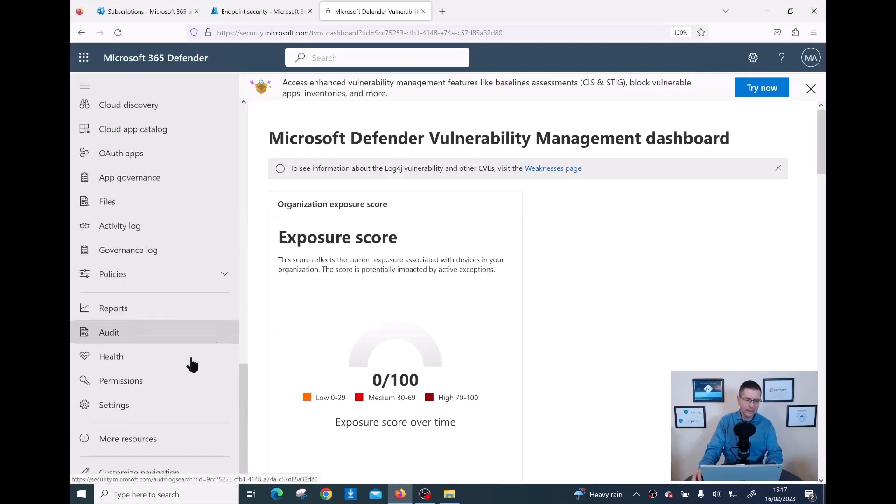
# - Go to Settings > Endpoints to reach the Advanced features page
pyautogui.click(127, 409)
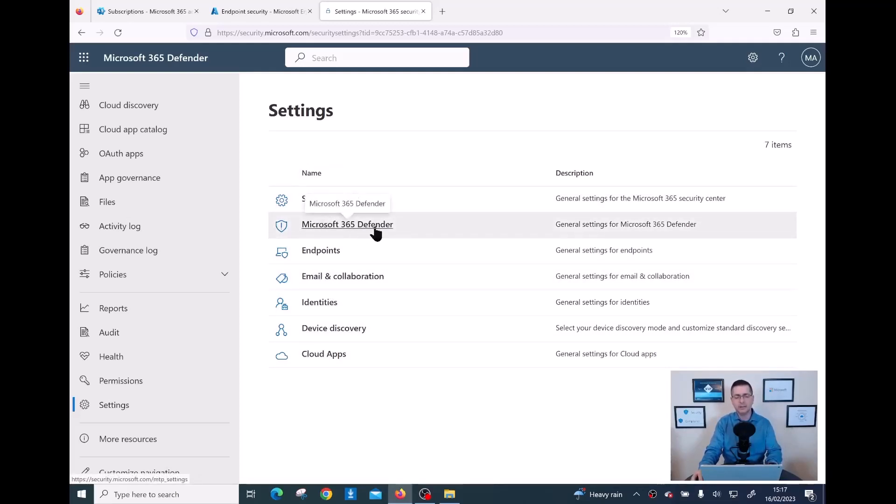
pyautogui.click(324, 260)
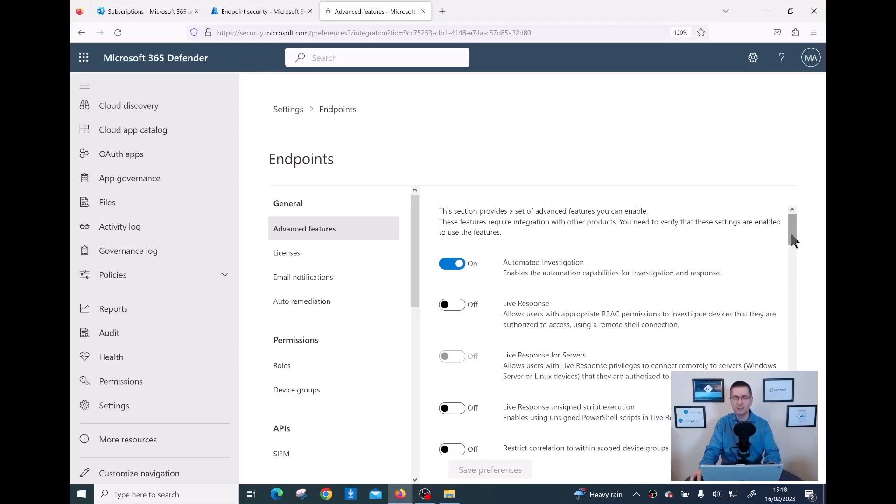
# - Highlight Automated Investigation and Live Response, then switch Live Response on
pyautogui.moveTo(794, 240); pyautogui.dragTo(799, 221)
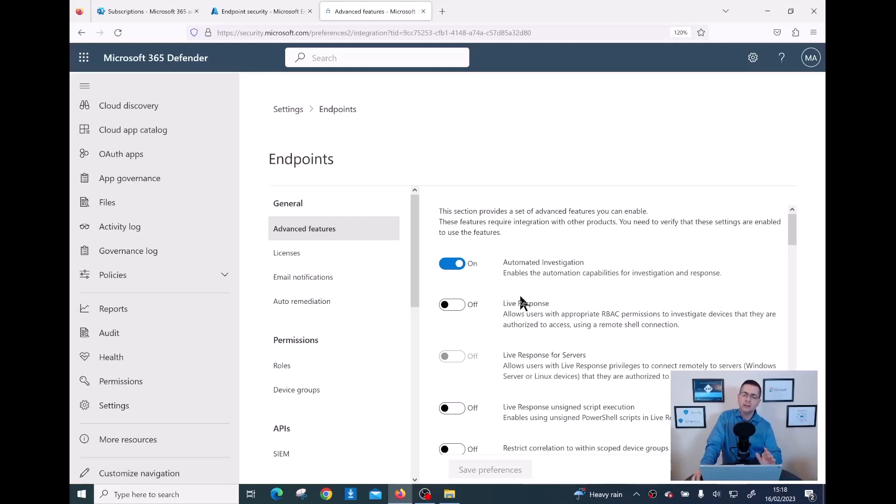
pyautogui.moveTo(508, 262); pyautogui.dragTo(548, 263)
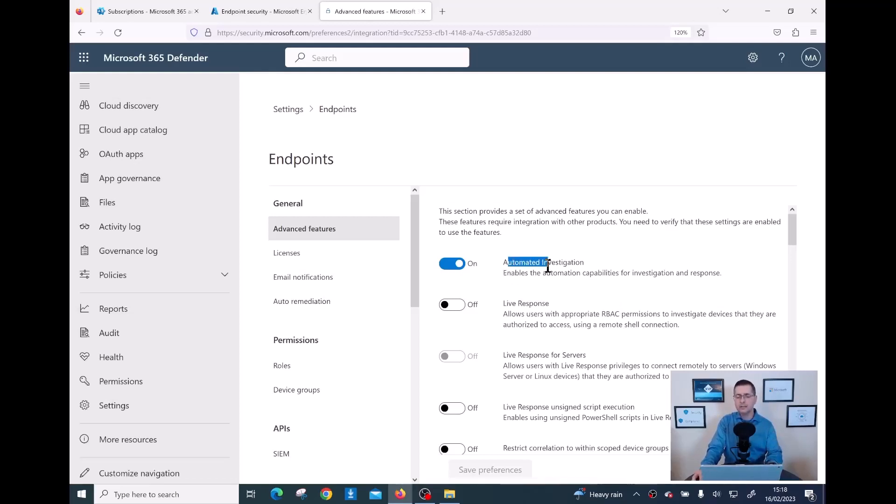
pyautogui.moveTo(504, 304); pyautogui.dragTo(543, 303)
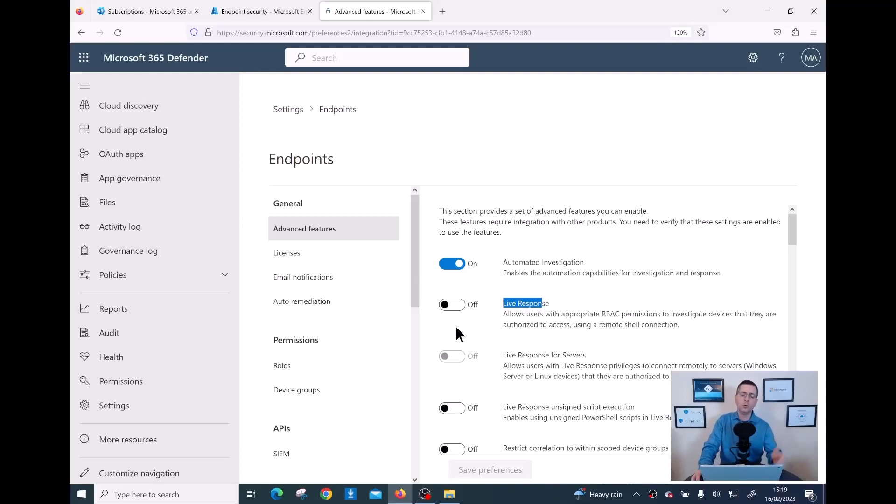
pyautogui.scroll(-2, 456, 327)
pyautogui.scroll(2, 456, 327)
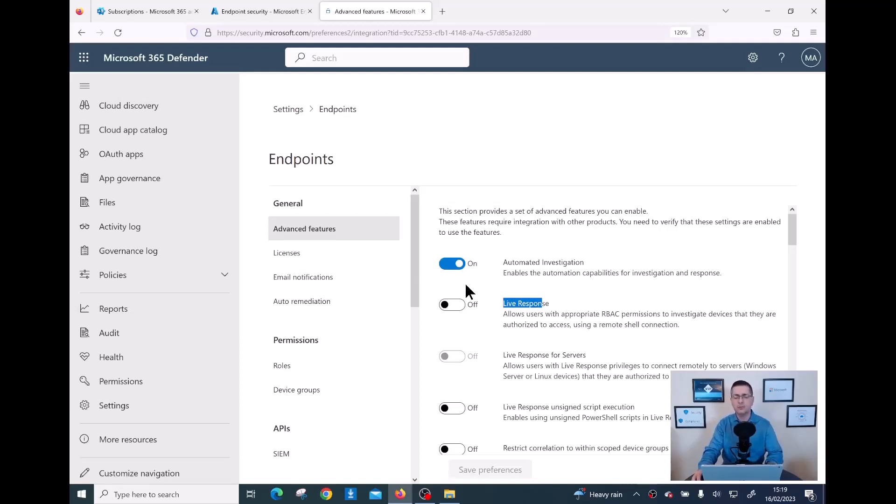
pyautogui.click(459, 308)
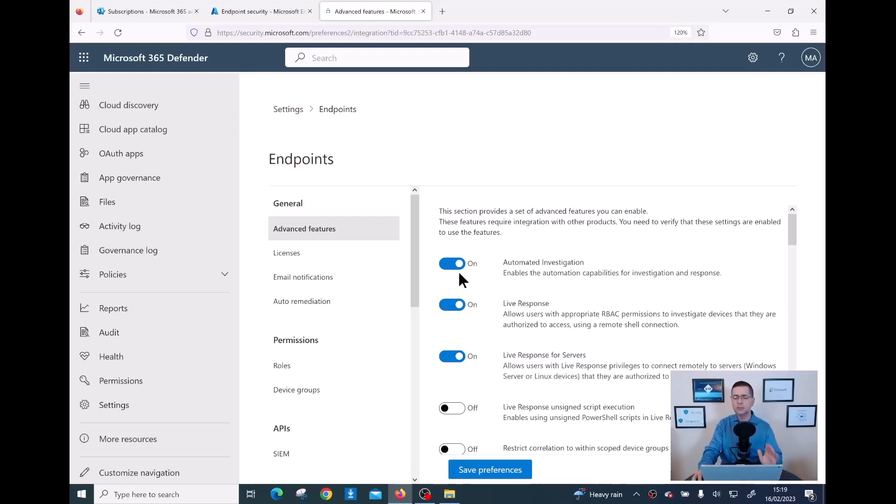
pyautogui.scroll(-2, 460, 275)
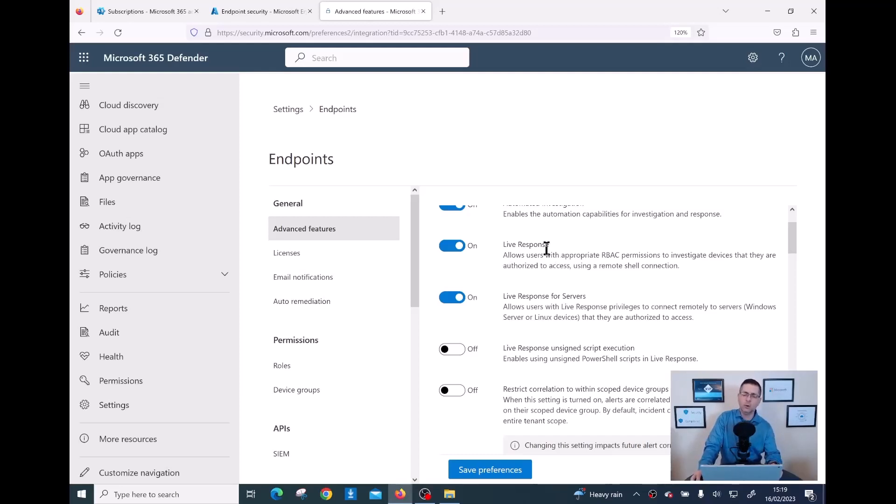
pyautogui.scroll(-2, 547, 249)
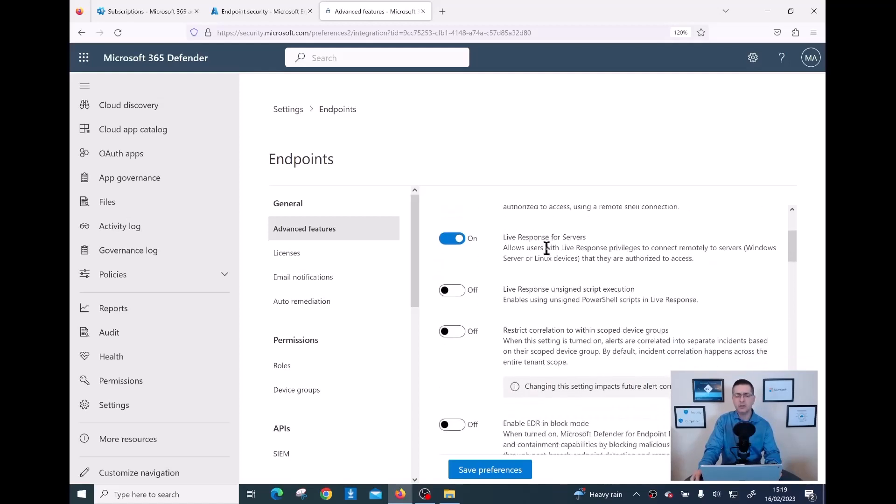
pyautogui.scroll(2, 546, 249)
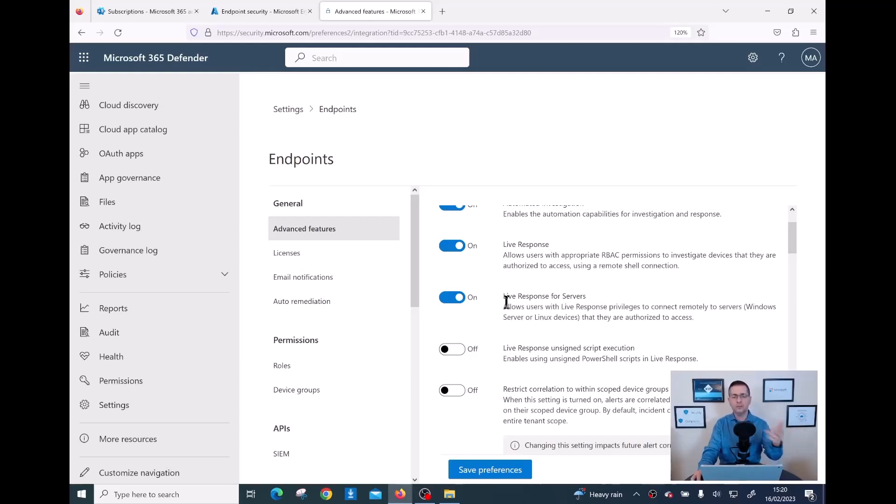
pyautogui.scroll(-2, 506, 303)
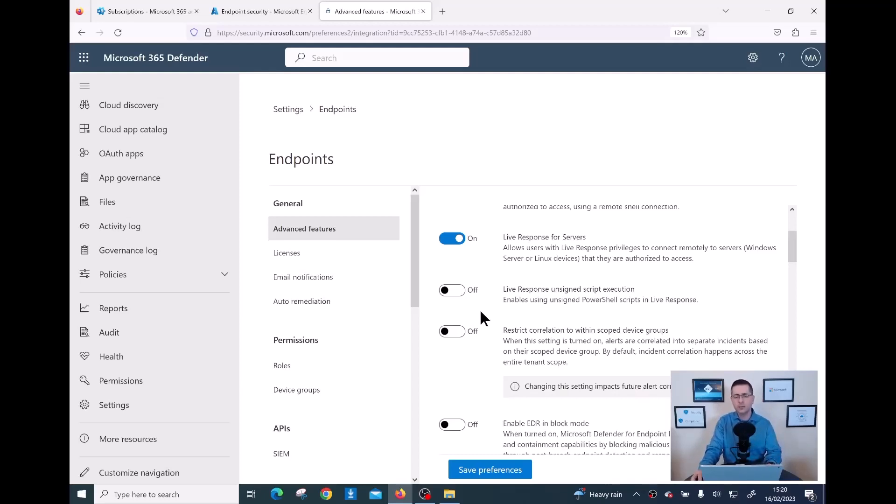
# - Turn on Live Response unsigned script execution and review the remaining advanced features
pyautogui.click(461, 296)
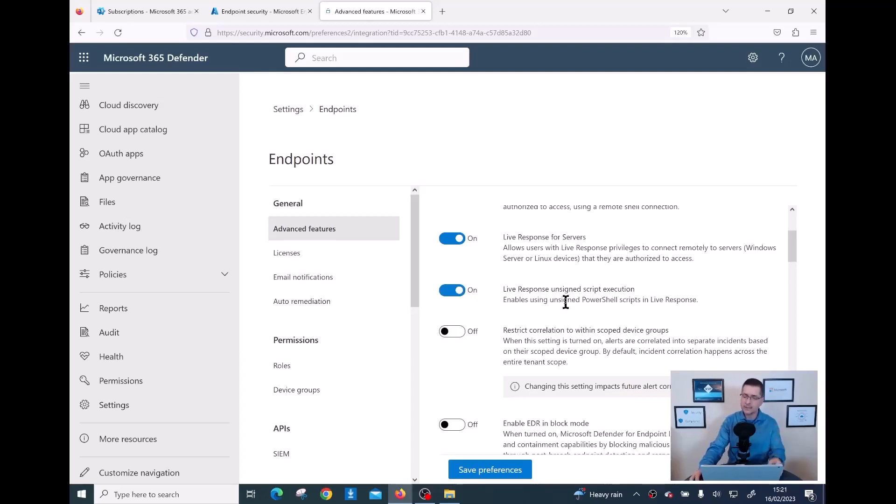
pyautogui.scroll(-2, 566, 302)
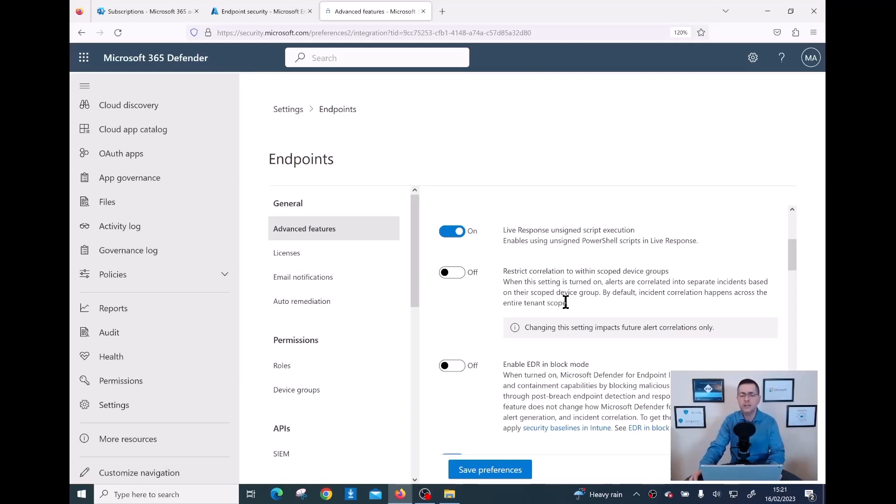
pyautogui.scroll(2, 566, 303)
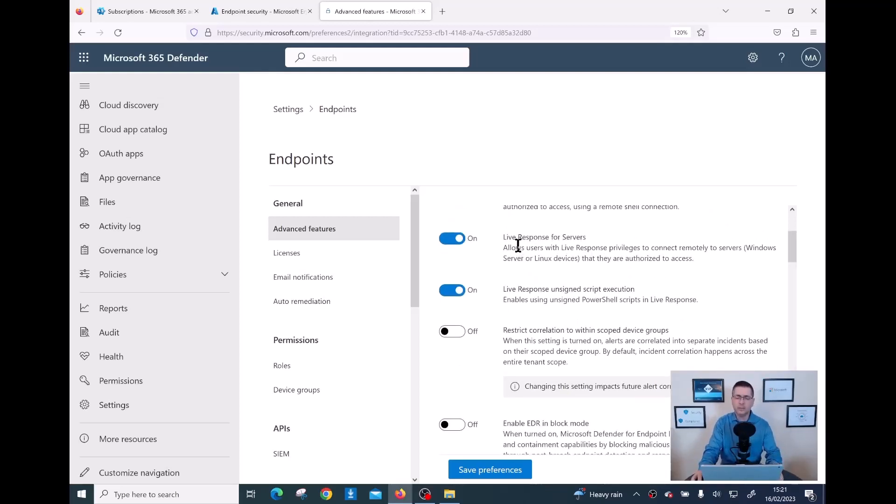
pyautogui.scroll(-2, 525, 285)
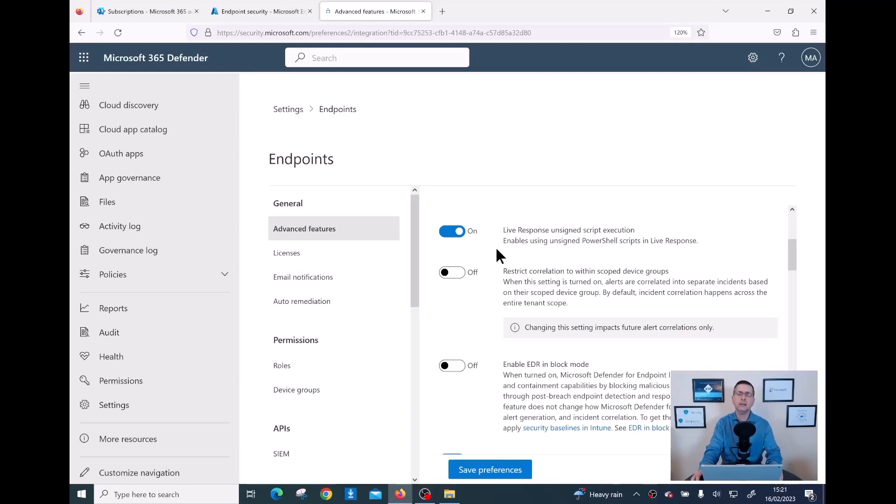
pyautogui.moveTo(519, 231); pyautogui.dragTo(613, 232)
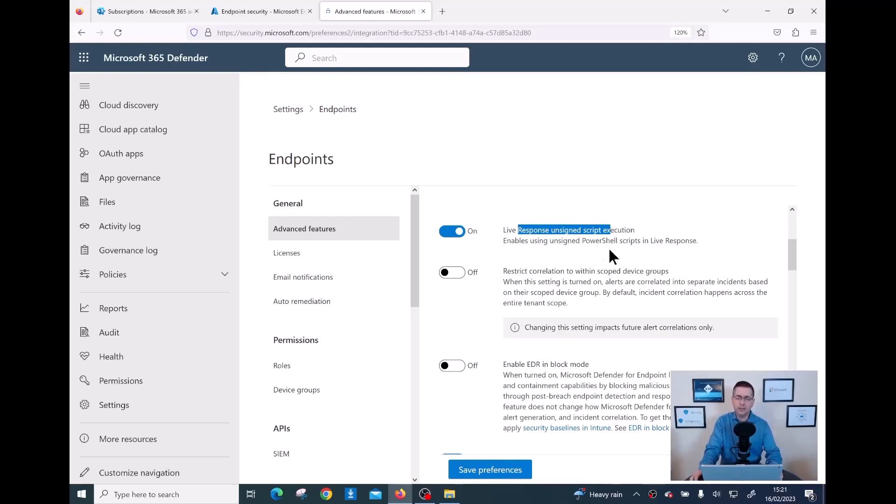
pyautogui.scroll(-2, 588, 273)
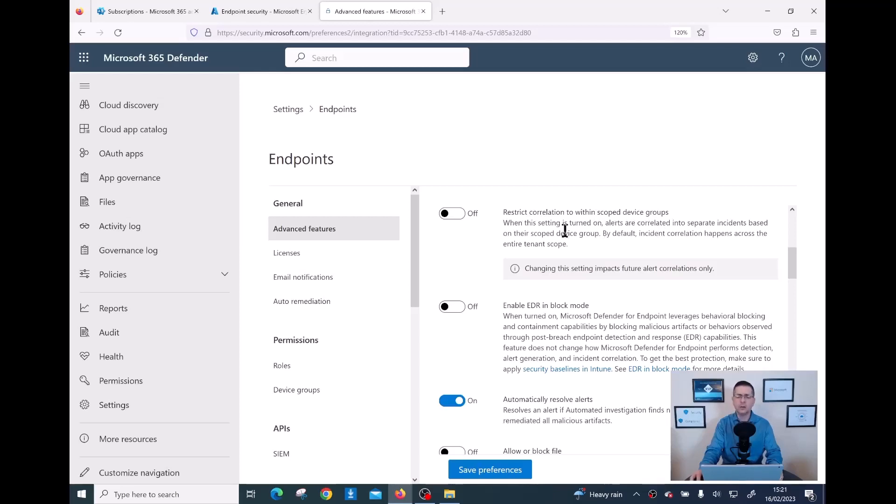
# - Switch on Restrict correlation to within scoped device groups, leaving EDR in block mode off
pyautogui.click(458, 218)
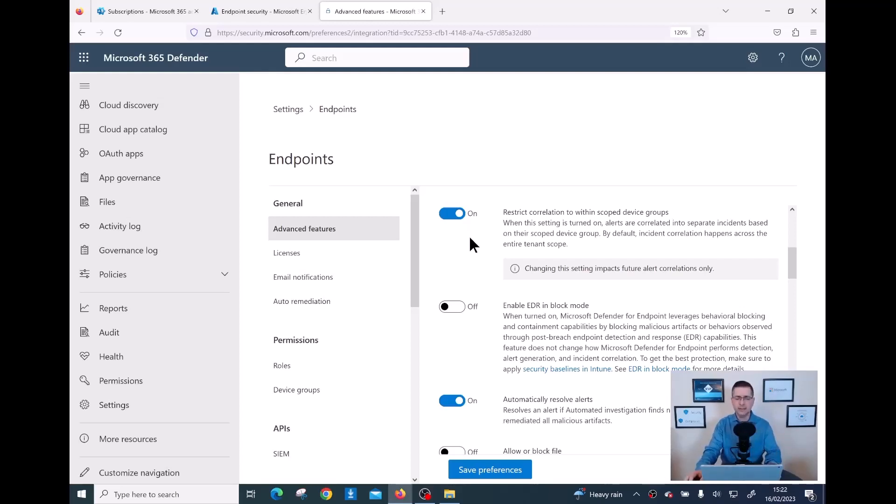
pyautogui.scroll(-2, 469, 234)
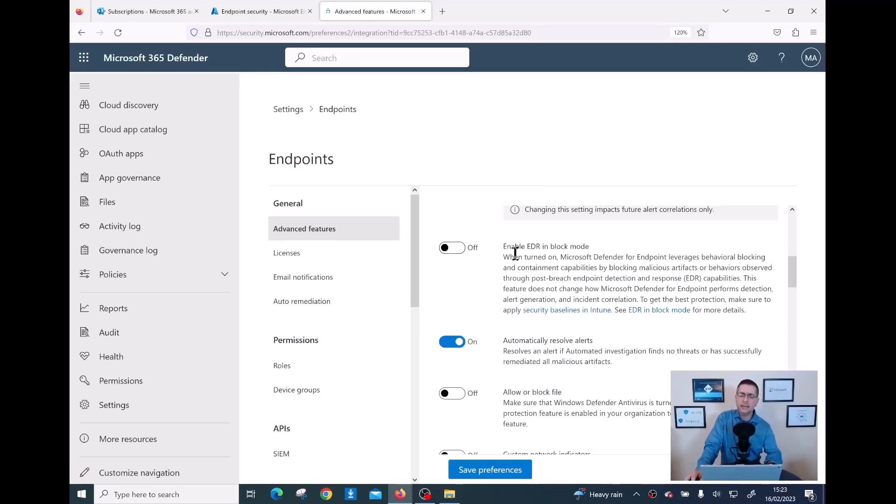
pyautogui.click(465, 251)
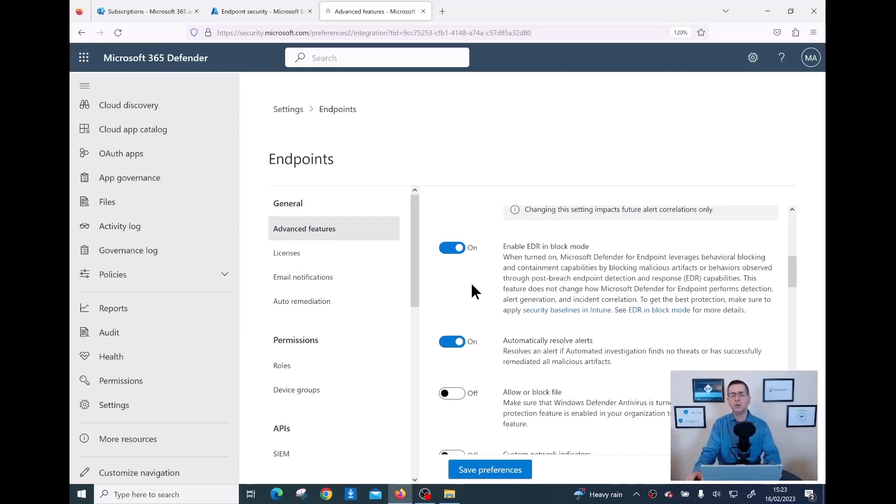
pyautogui.scroll(-3, 472, 285)
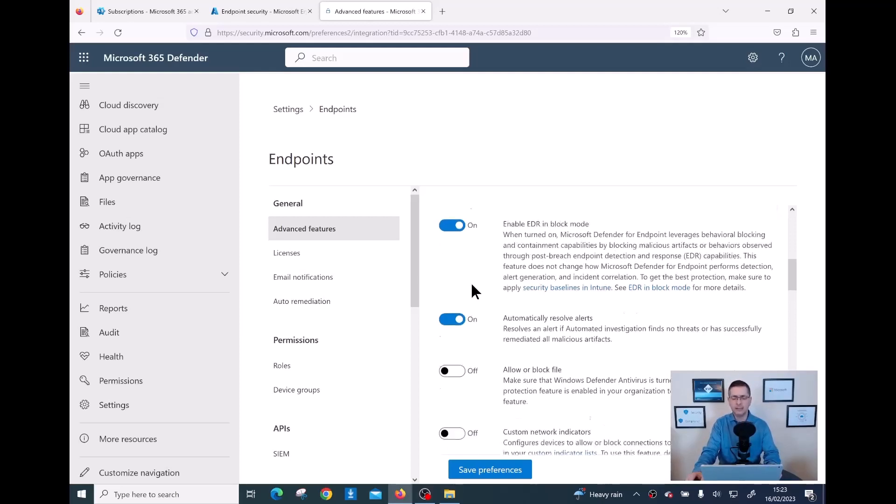
pyautogui.scroll(3, 480, 280)
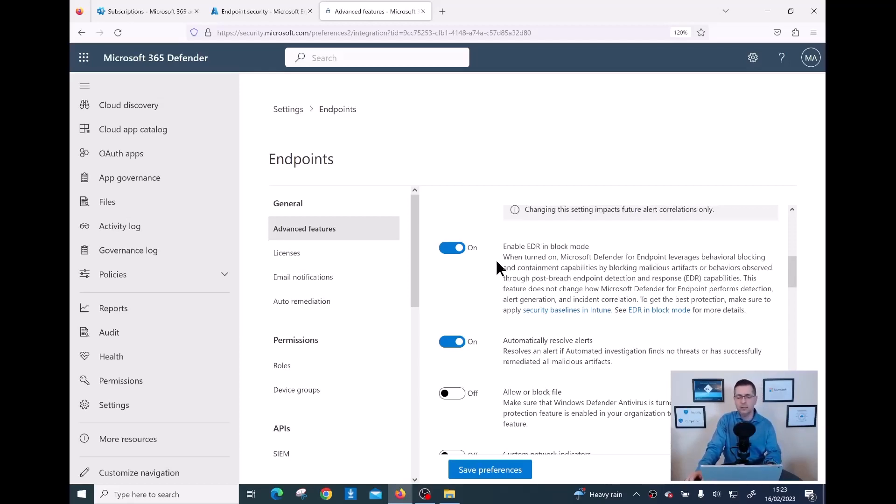
pyautogui.scroll(-2, 496, 260)
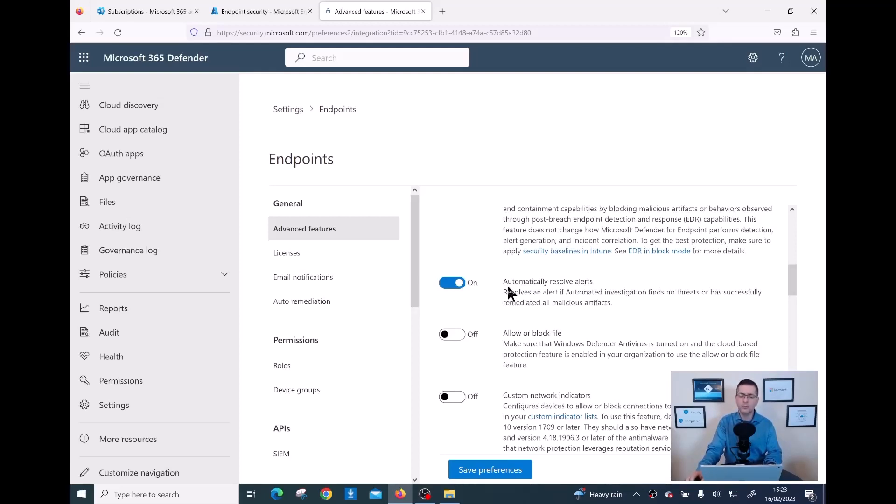
pyautogui.scroll(-1, 510, 293)
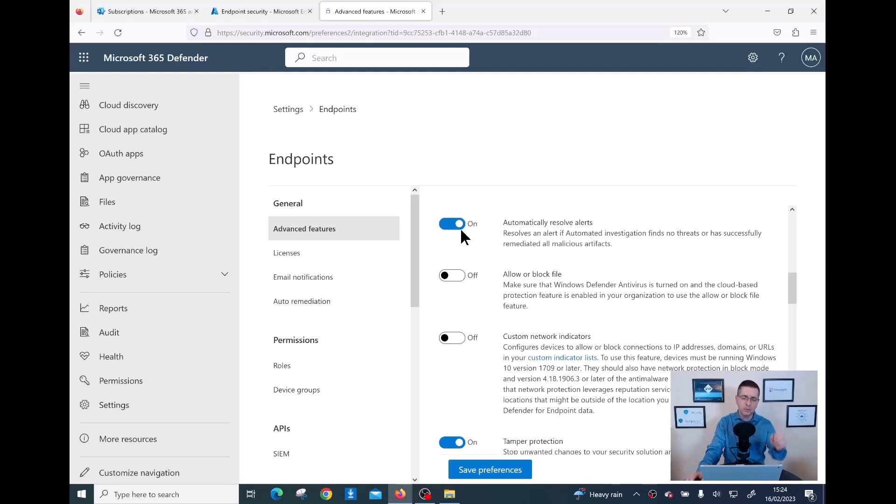
# - Turn on the Allow or block file and Custom network indicators advanced features
pyautogui.scroll(-2, 461, 230)
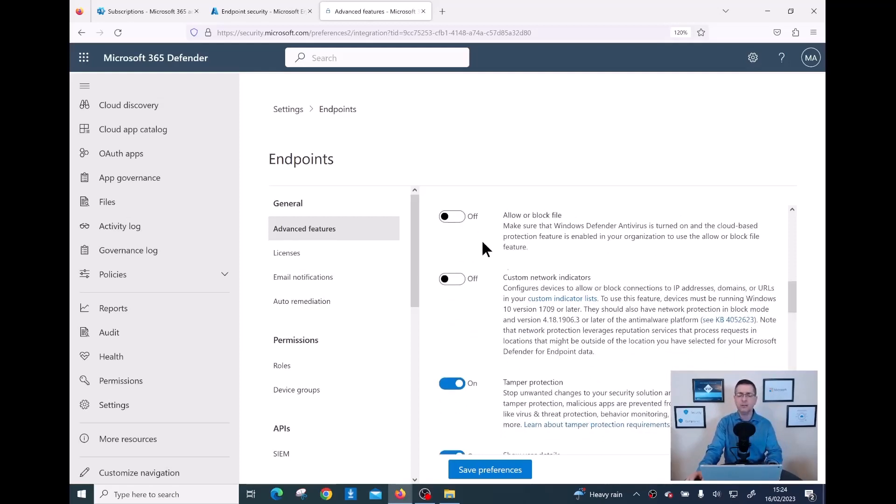
pyautogui.click(460, 225)
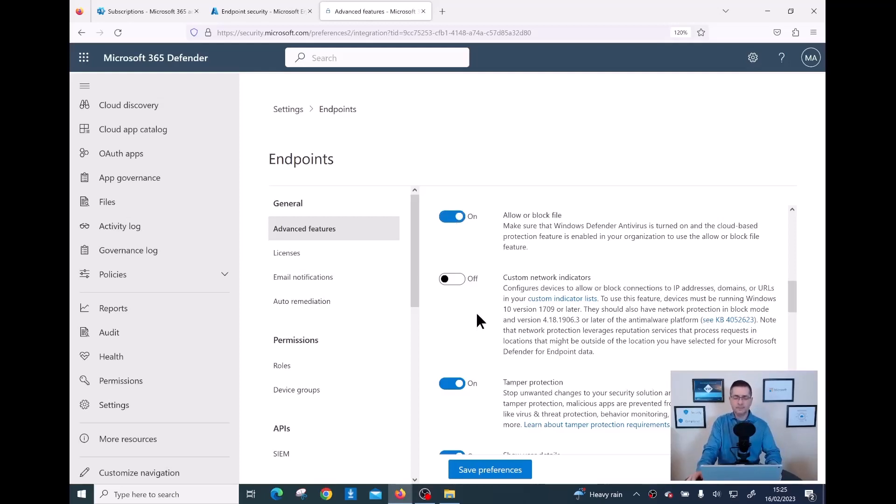
pyautogui.click(460, 286)
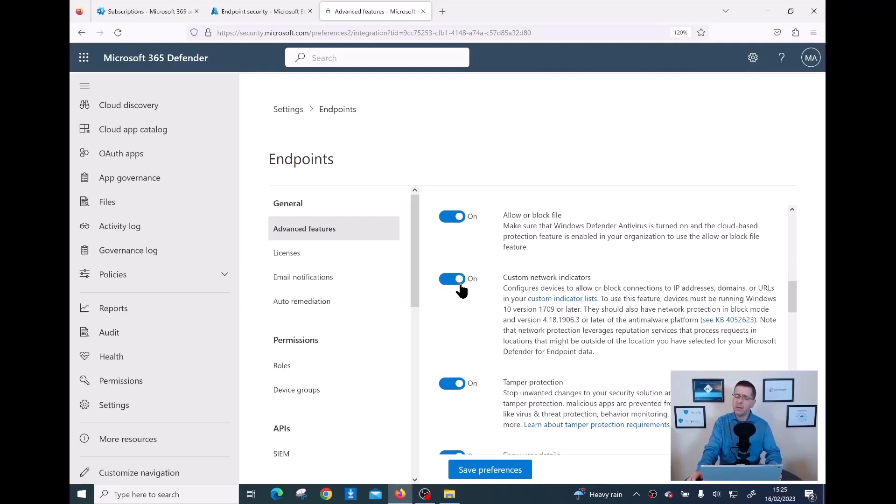
pyautogui.scroll(-2, 460, 285)
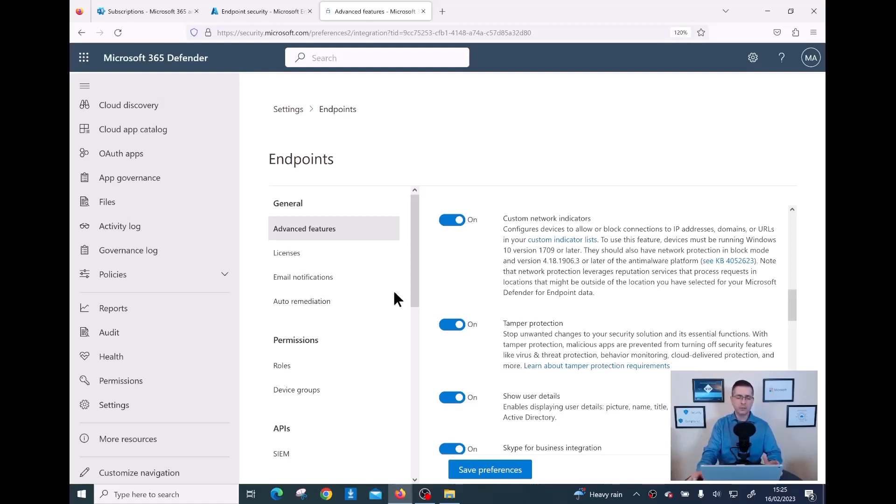
pyautogui.moveTo(411, 270); pyautogui.dragTo(417, 409)
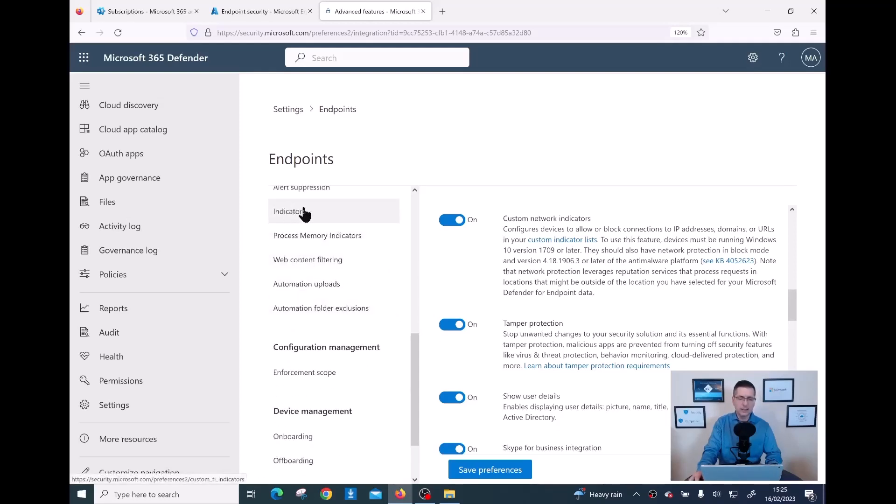
pyautogui.moveTo(415, 396); pyautogui.dragTo(417, 384)
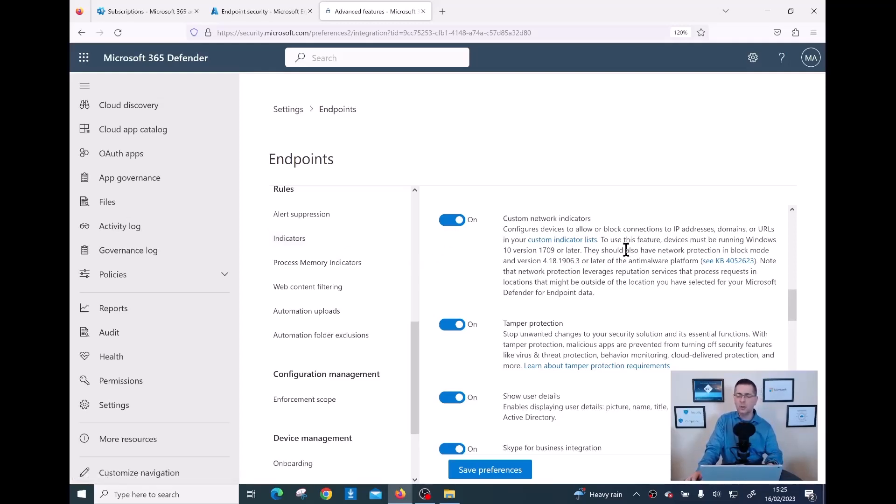
pyautogui.moveTo(672, 229); pyautogui.dragTo(733, 230)
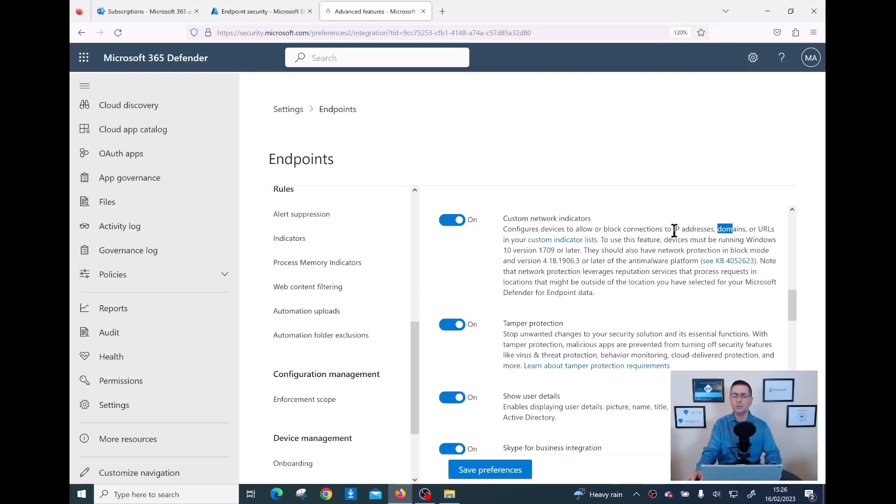
pyautogui.moveTo(674, 230); pyautogui.dragTo(690, 230)
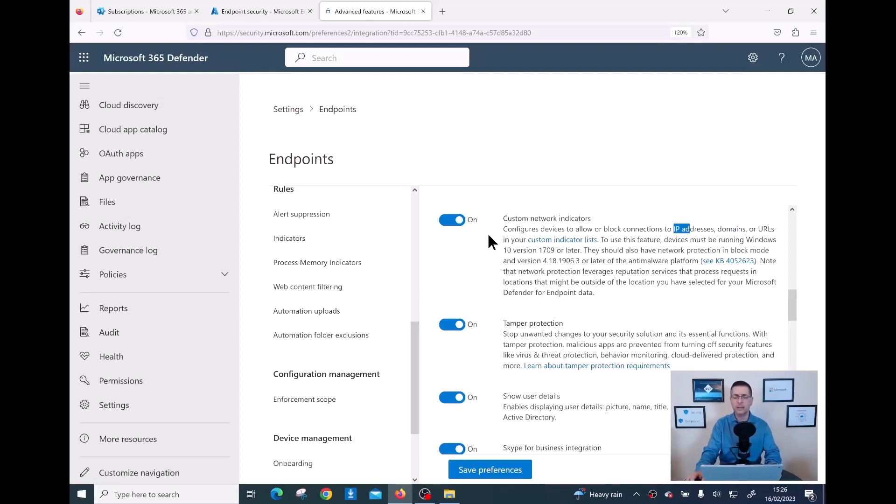
pyautogui.scroll(-2, 487, 232)
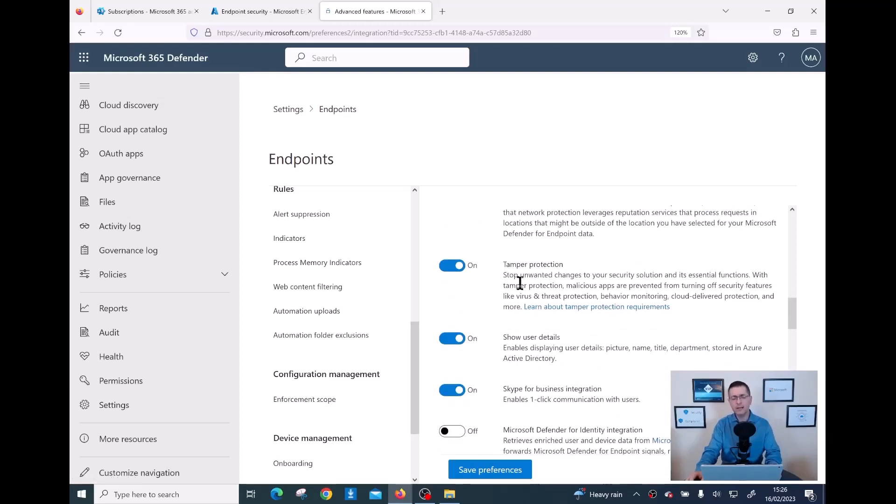
pyautogui.scroll(-2, 520, 286)
pyautogui.scroll(2, 520, 279)
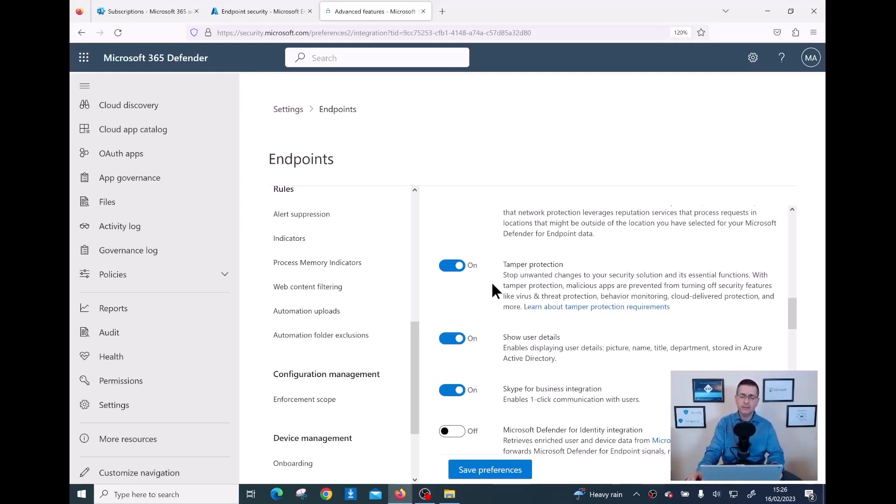
pyautogui.scroll(-2, 516, 289)
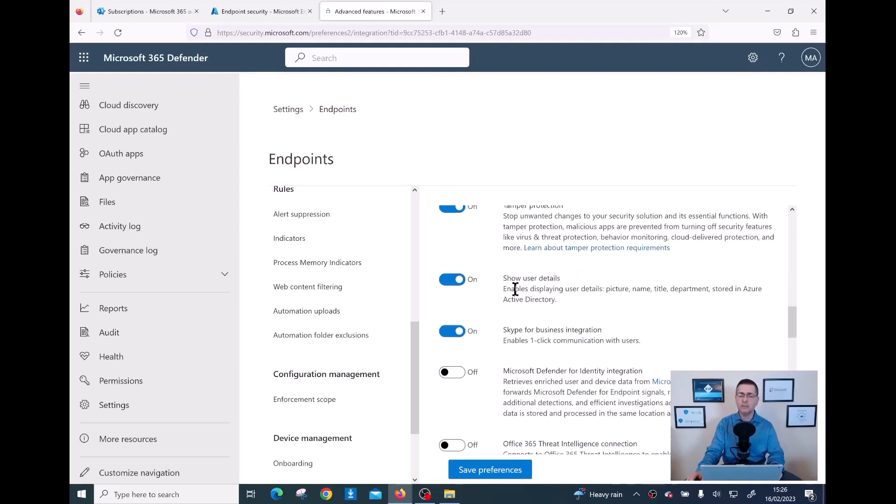
pyautogui.scroll(2, 516, 289)
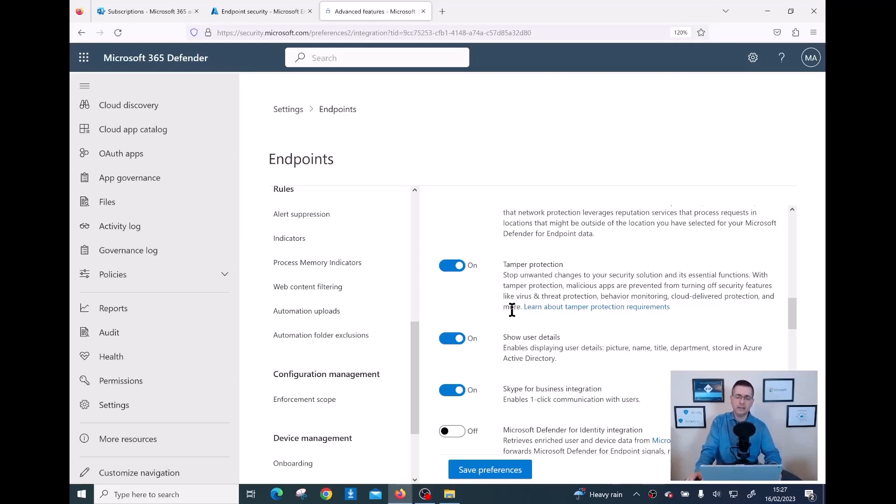
pyautogui.scroll(-2, 524, 269)
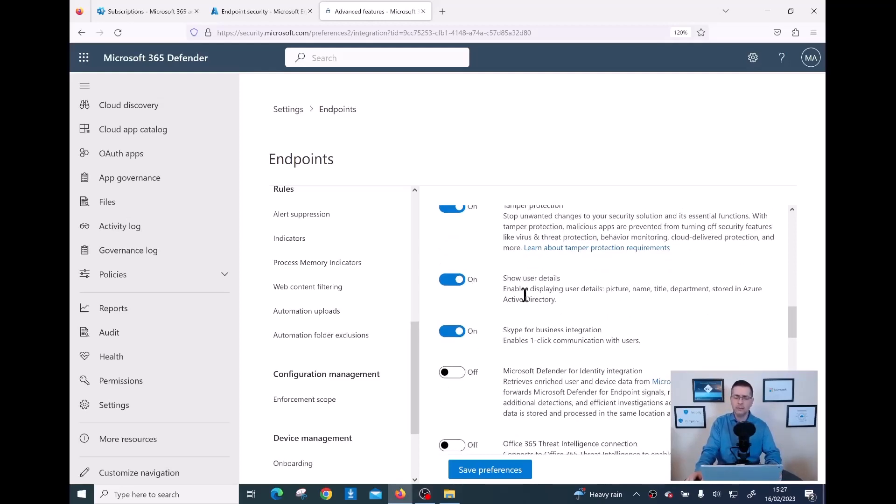
pyautogui.scroll(-2, 523, 276)
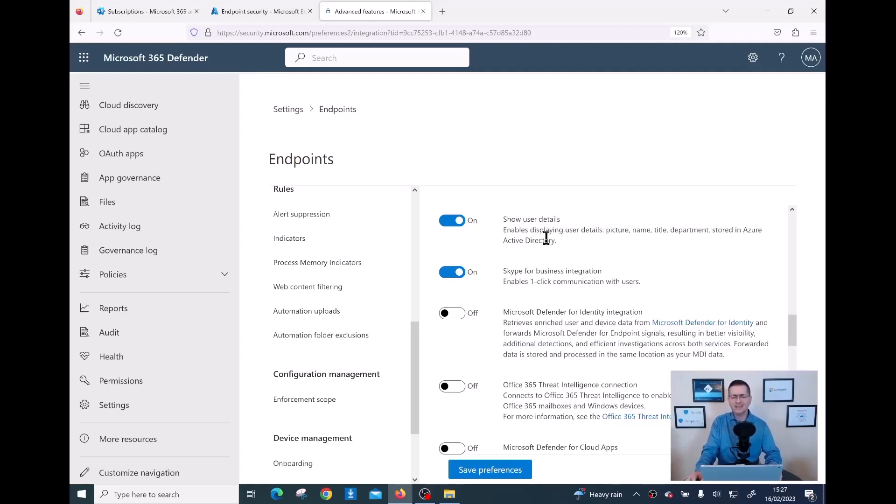
pyautogui.moveTo(559, 240); pyautogui.dragTo(503, 230)
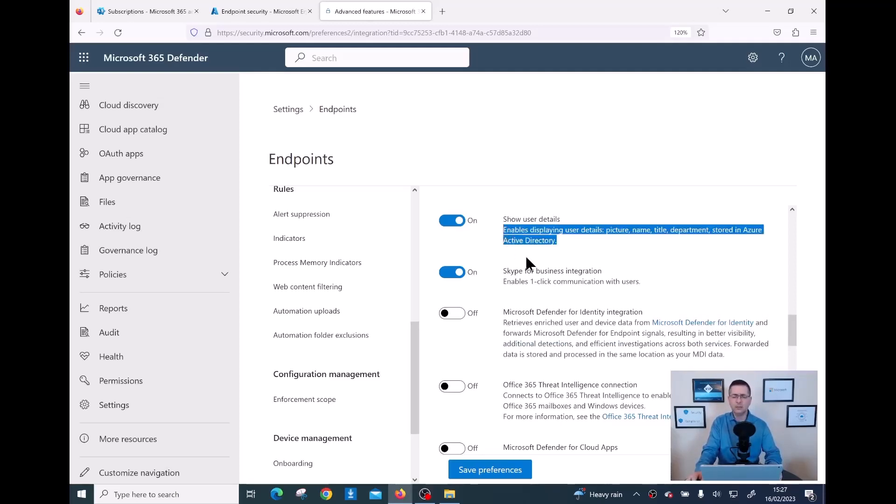
pyautogui.click(571, 230)
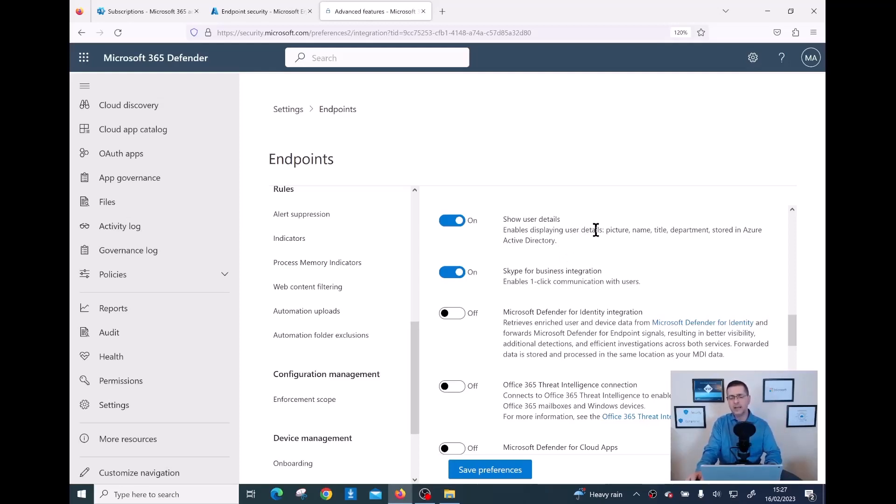
pyautogui.moveTo(607, 231); pyautogui.dragTo(711, 231)
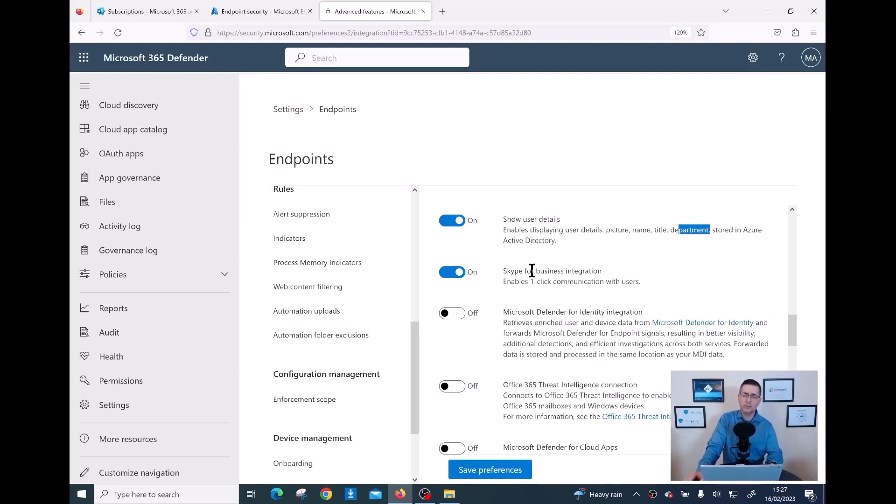
pyautogui.scroll(-1, 532, 271)
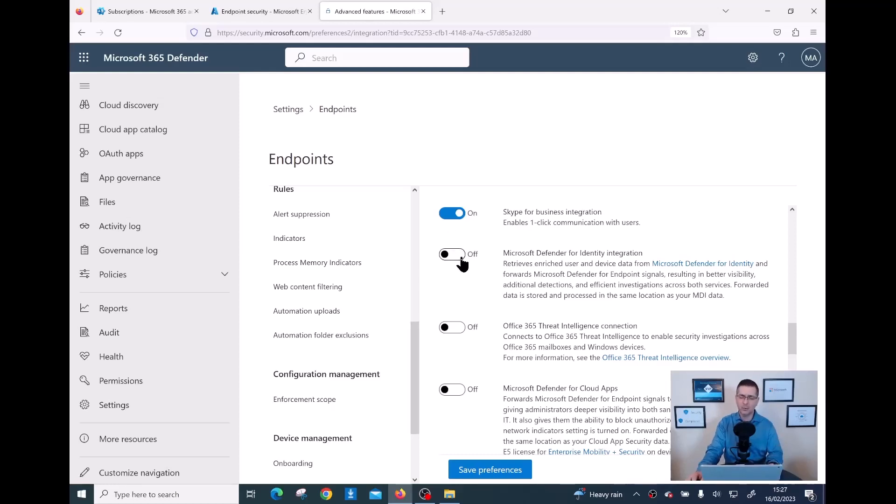
pyautogui.scroll(-2, 481, 257)
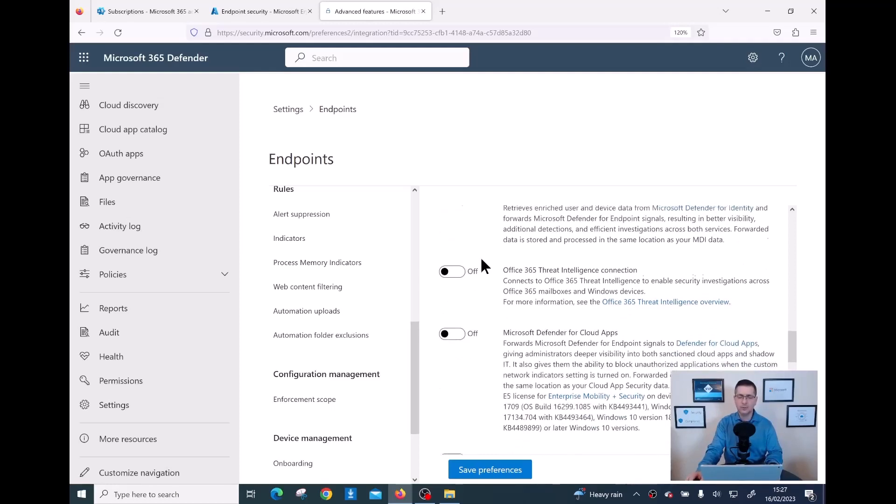
pyautogui.scroll(2, 480, 256)
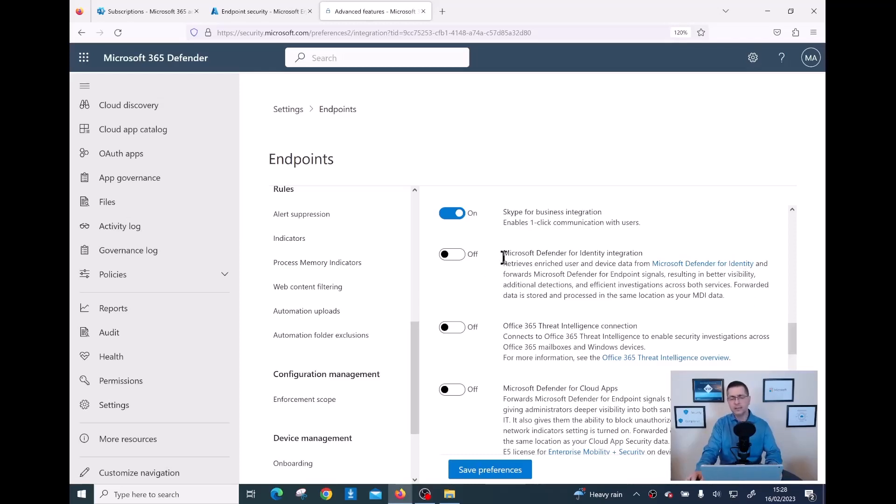
# - Enable Microsoft Defender for Identity integration, which shows as Pending and not fully enabled
pyautogui.click(457, 258)
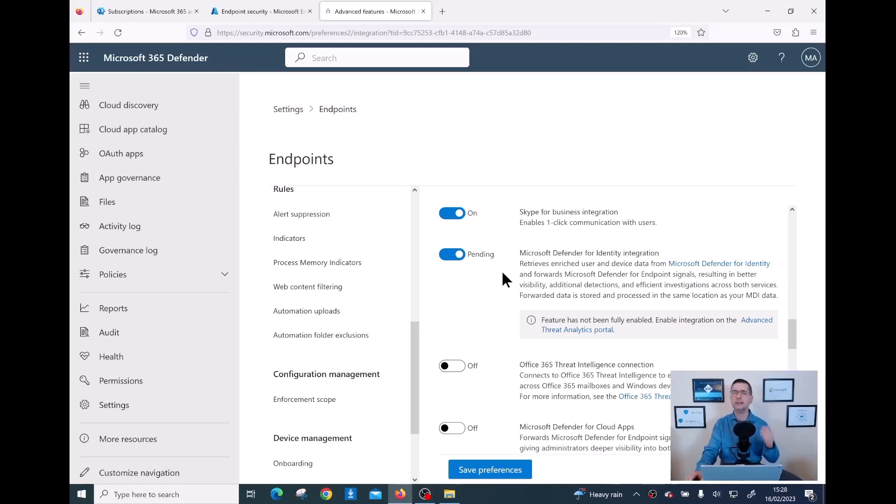
pyautogui.scroll(-3, 503, 273)
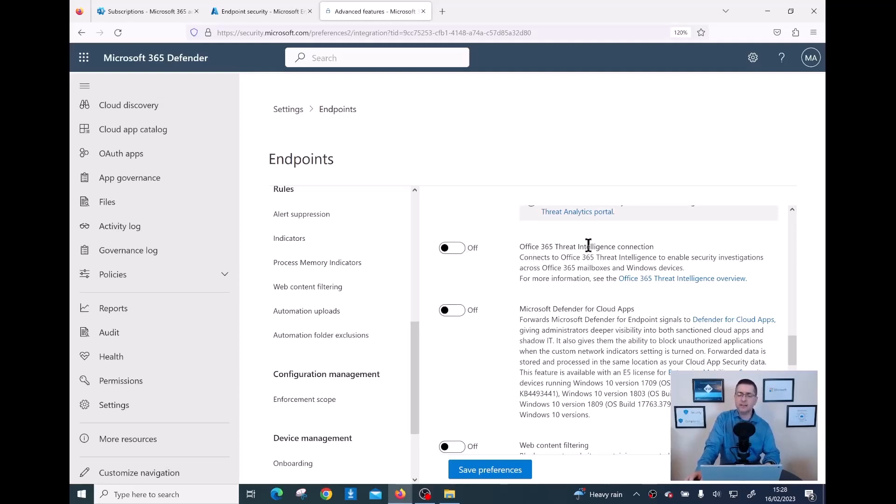
# - Turn on the Office 365 Threat Intelligence connection and Microsoft Defender for Cloud Apps integration
pyautogui.click(464, 252)
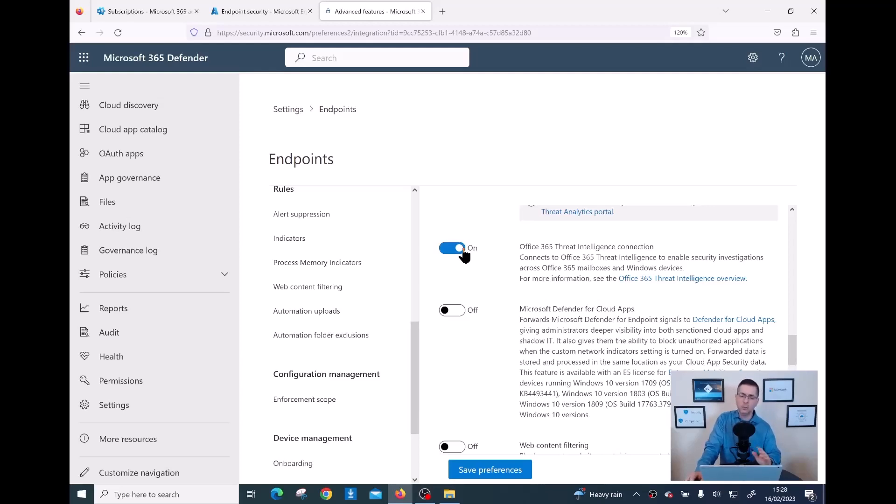
pyautogui.scroll(-2, 551, 277)
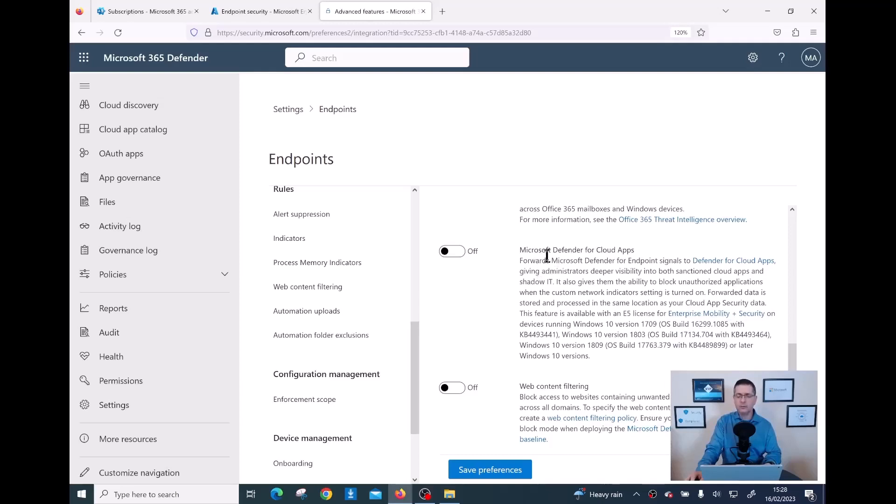
pyautogui.click(462, 260)
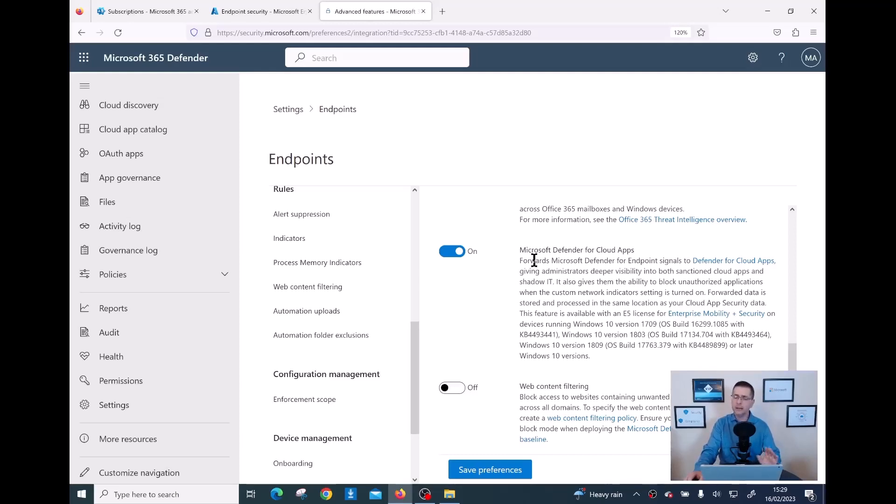
pyautogui.scroll(-2, 534, 260)
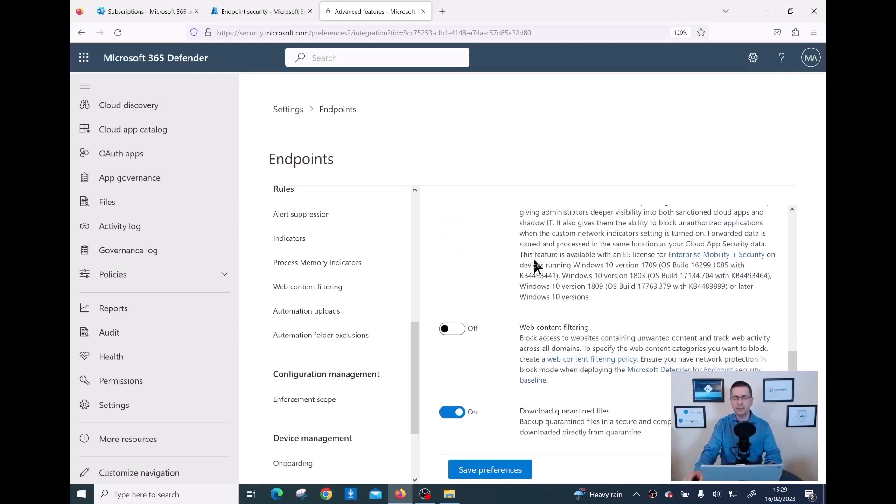
pyautogui.scroll(-2, 533, 257)
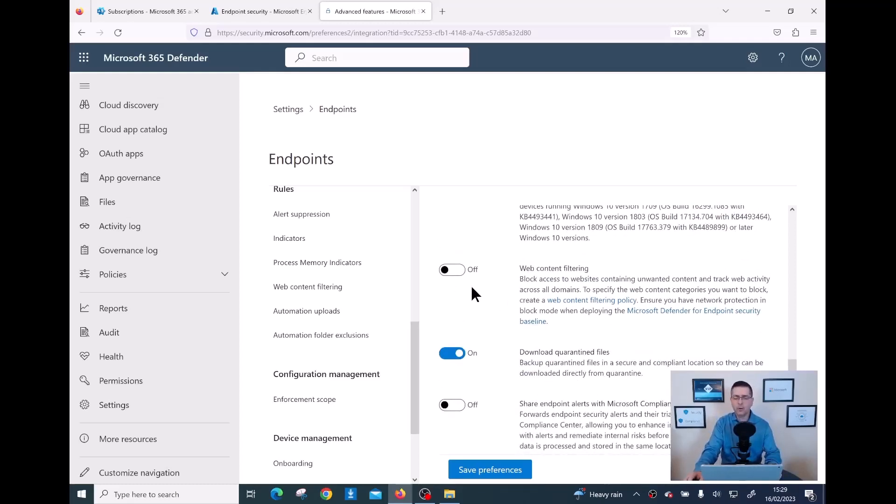
pyautogui.scroll(-2, 470, 284)
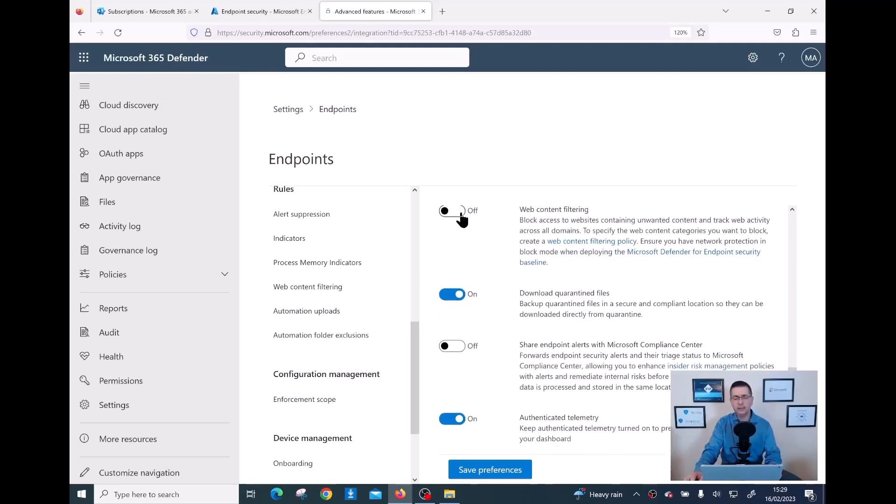
pyautogui.click(461, 213)
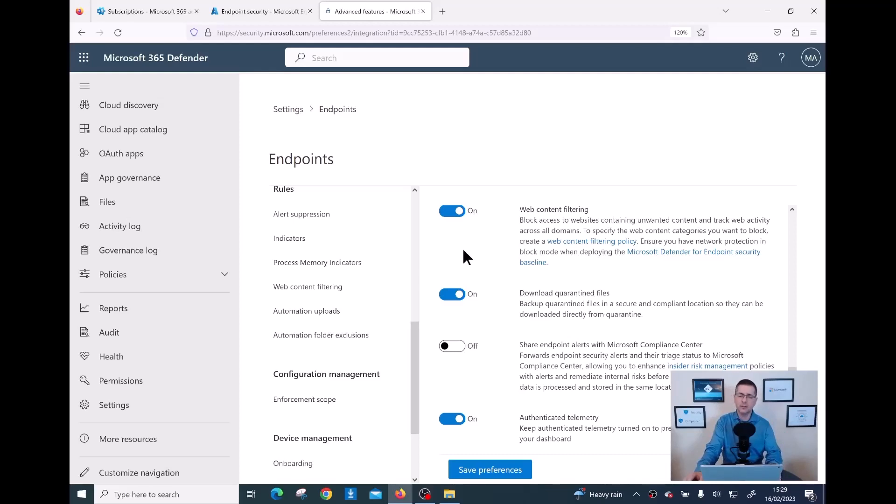
pyautogui.scroll(-1, 466, 259)
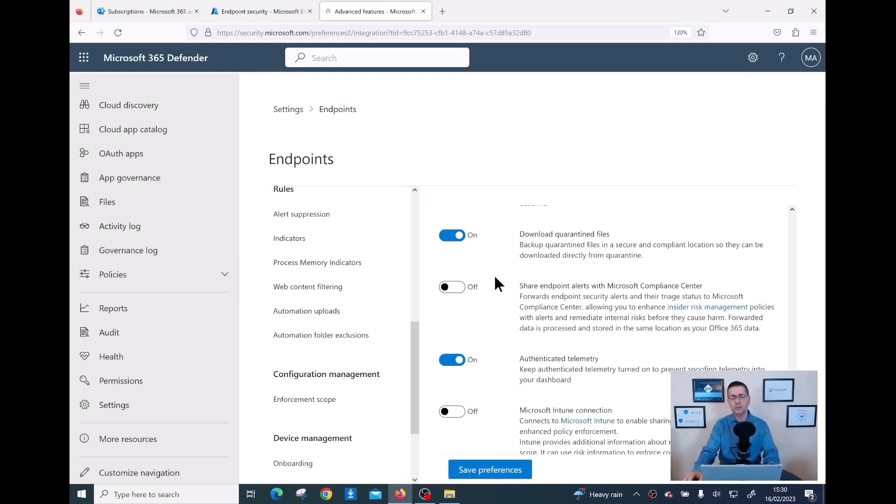
pyautogui.scroll(-2, 496, 277)
pyautogui.scroll(2, 496, 277)
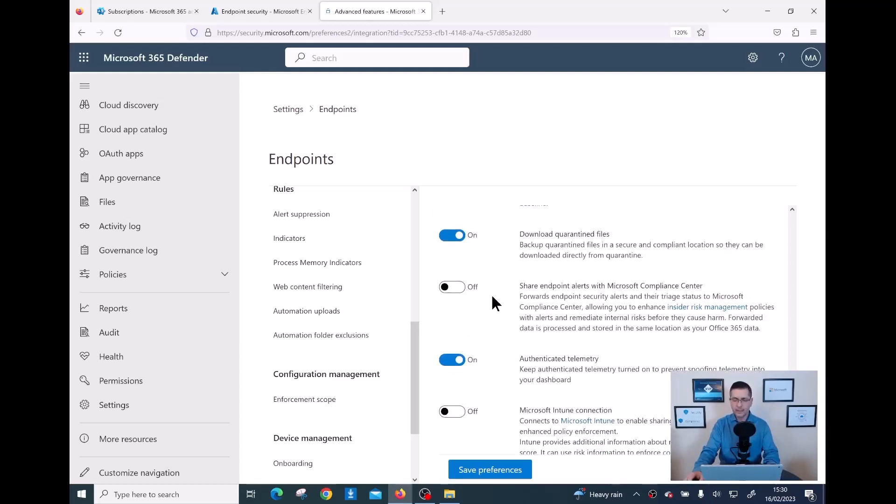
pyautogui.scroll(-1, 496, 303)
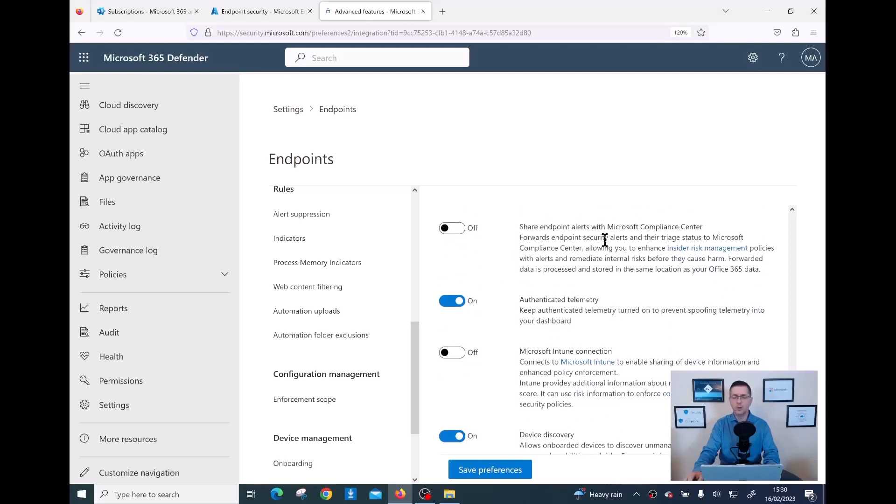
# - Enable Share endpoint alerts with Microsoft Compliance Center in the advanced features list
pyautogui.click(471, 234)
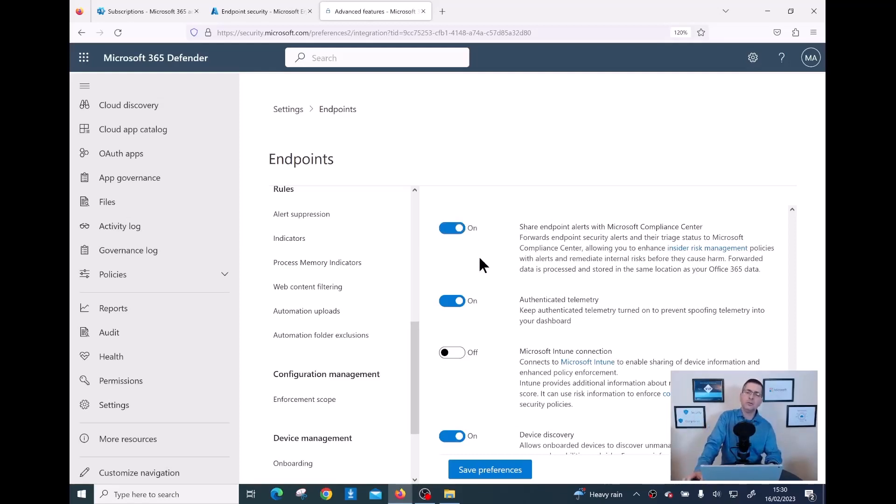
pyautogui.scroll(-2, 483, 301)
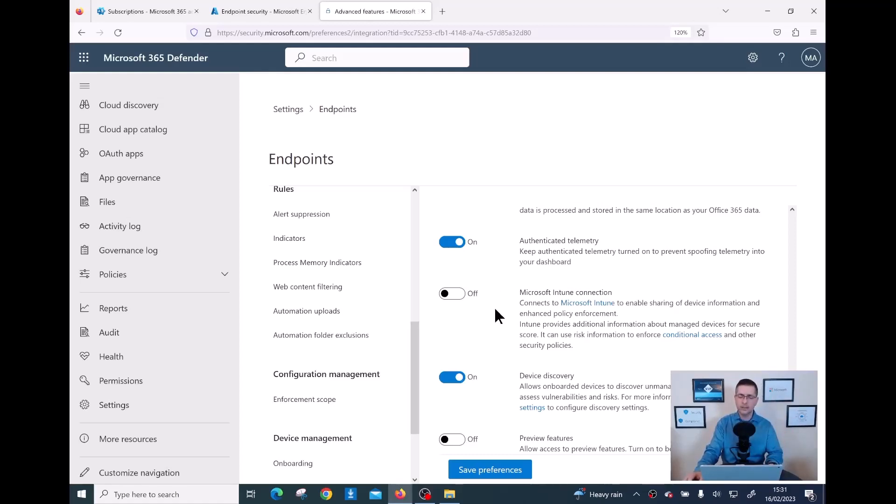
# - Turn on Microsoft Intune connection and confirm Device discovery is still on
pyautogui.click(462, 298)
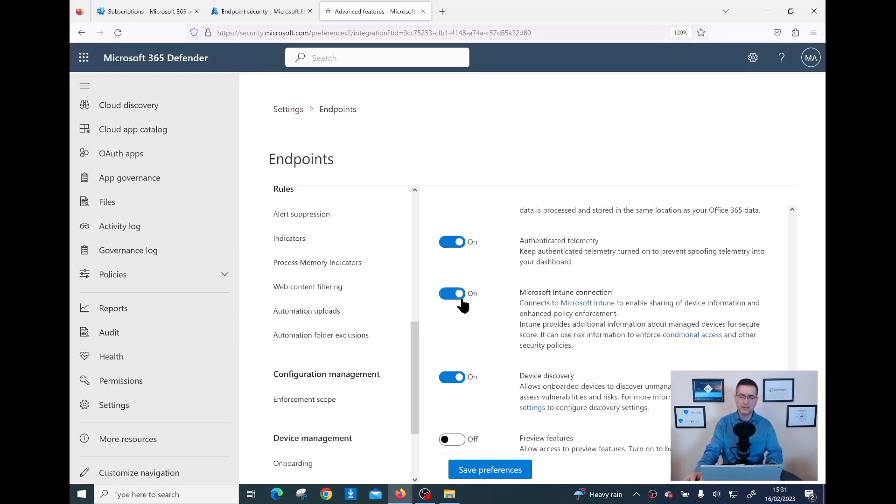
pyautogui.scroll(-2, 471, 321)
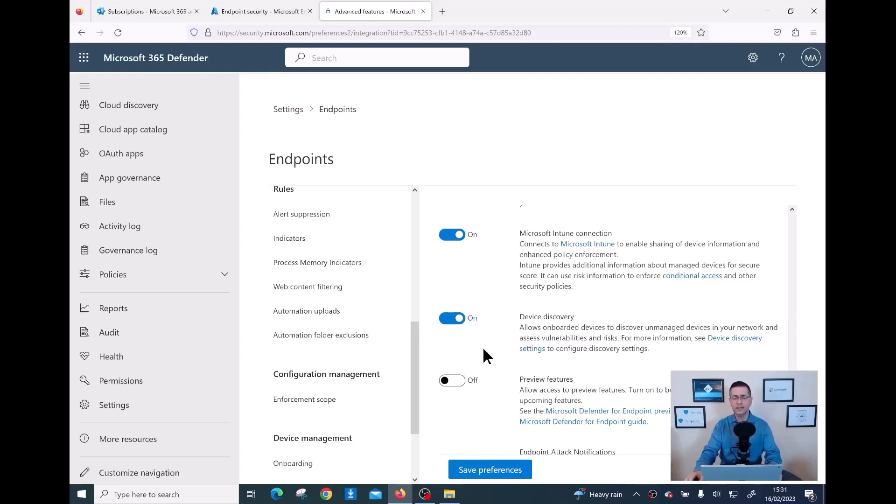
pyautogui.scroll(-2, 519, 270)
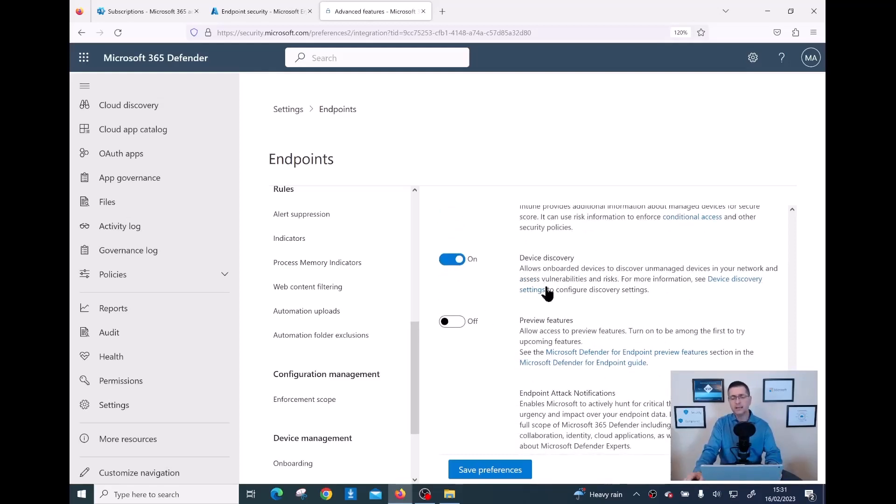
pyautogui.moveTo(574, 258); pyautogui.dragTo(520, 257)
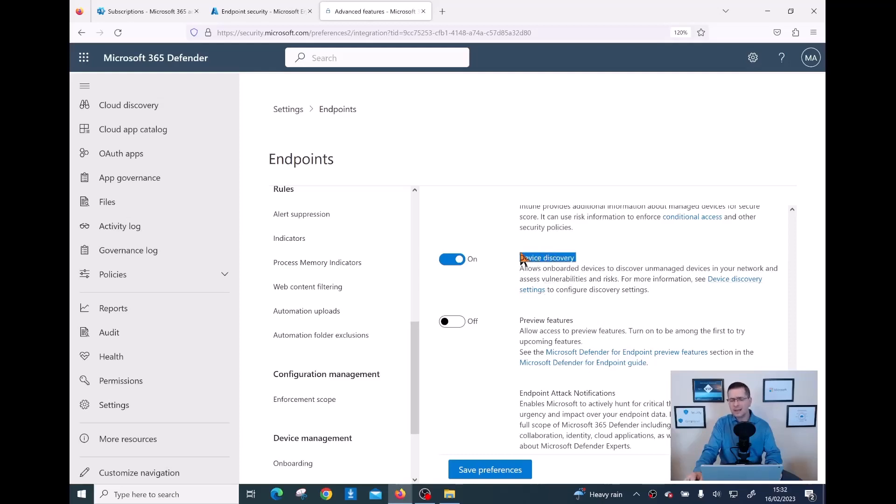
pyautogui.scroll(-2, 542, 282)
pyautogui.scroll(2, 542, 282)
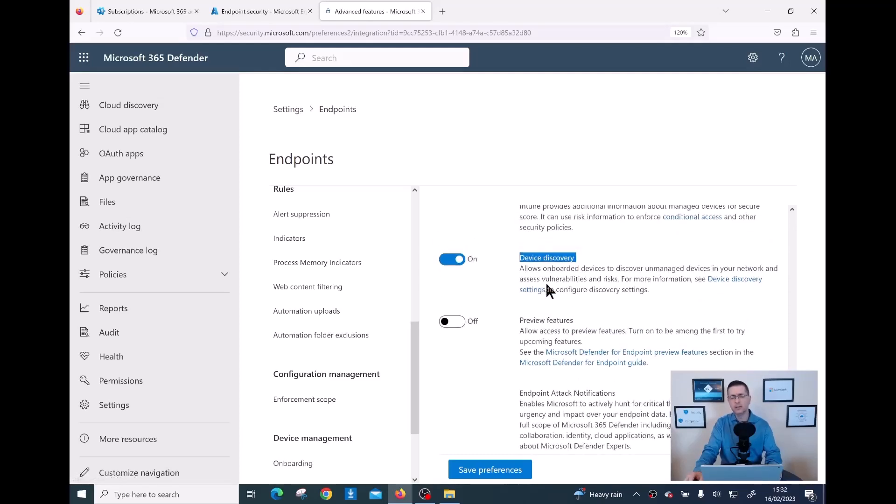
pyautogui.click(585, 264)
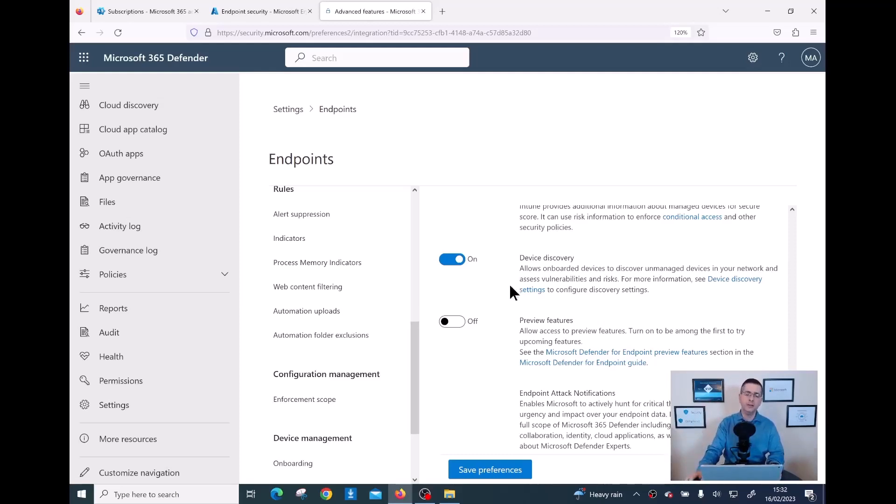
pyautogui.scroll(10, 154, 340)
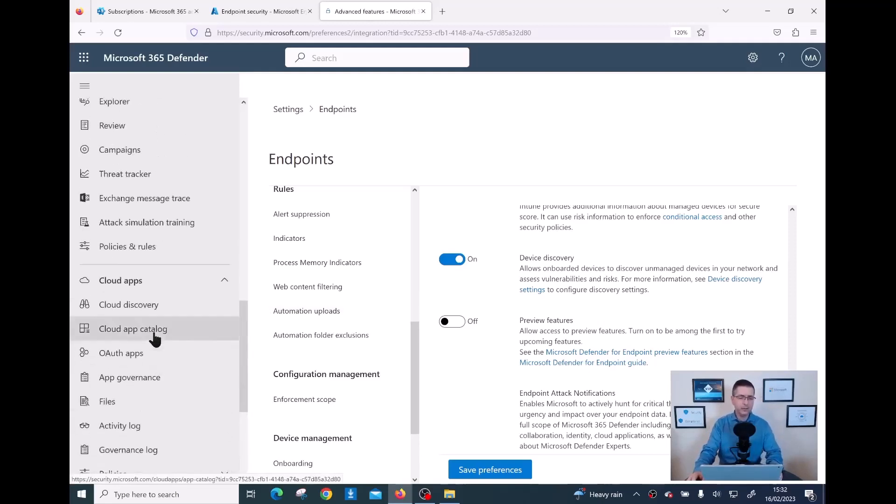
pyautogui.scroll(5, 154, 339)
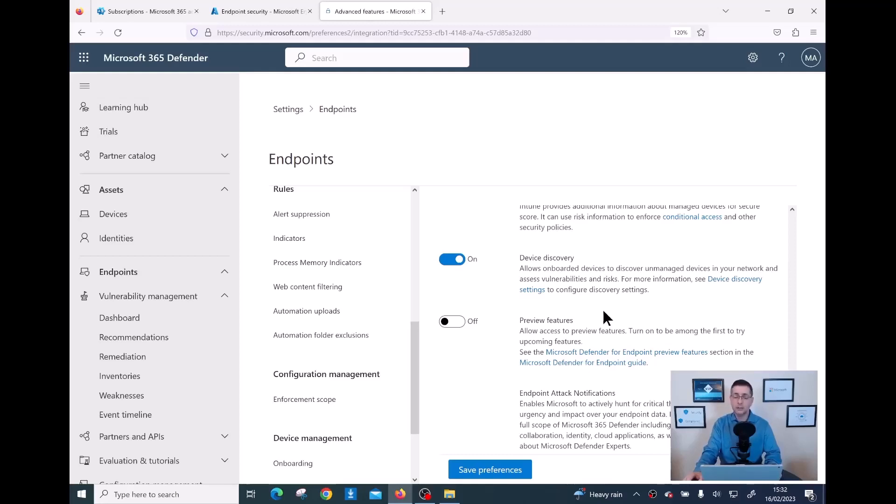
pyautogui.scroll(-2, 604, 312)
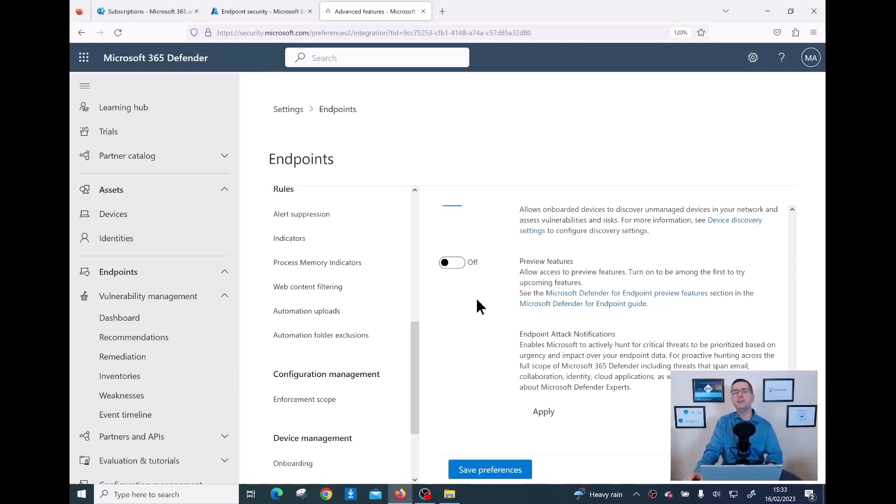
# - Switch Preview features on, off, then back on, leaving it enabled but unsaved
pyautogui.click(459, 268)
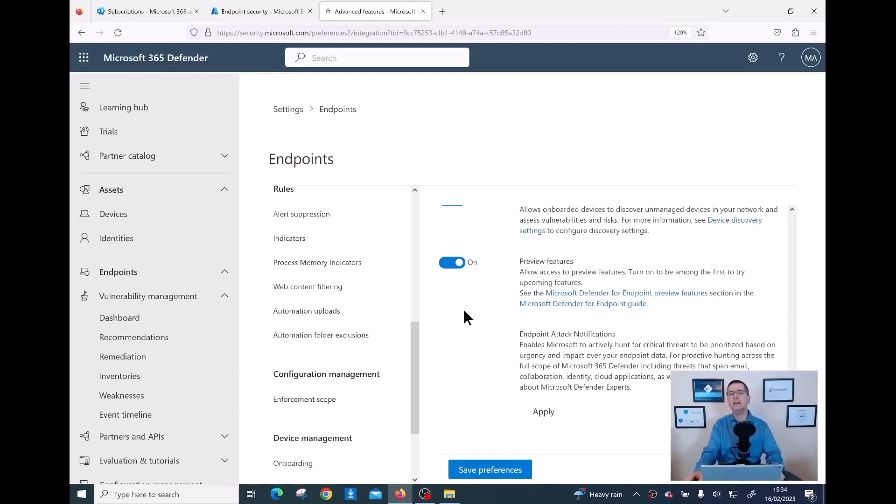
pyautogui.click(446, 262)
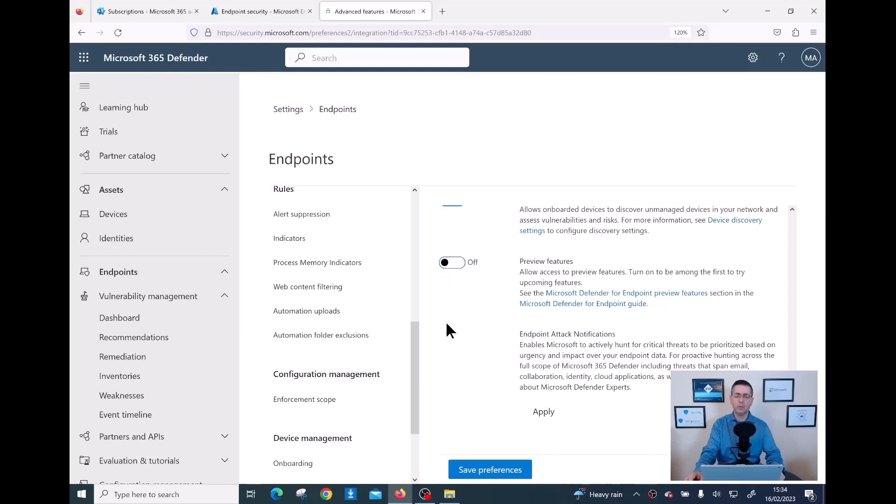
pyautogui.click(459, 269)
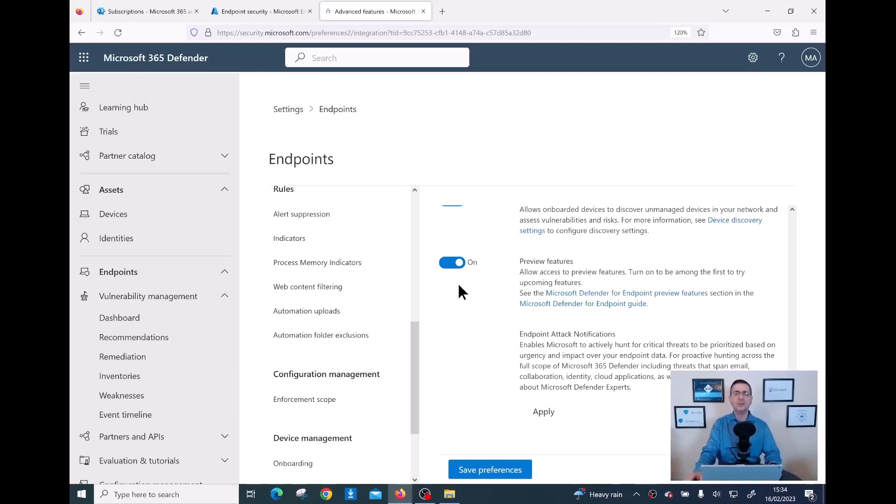
pyautogui.scroll(-1, 459, 296)
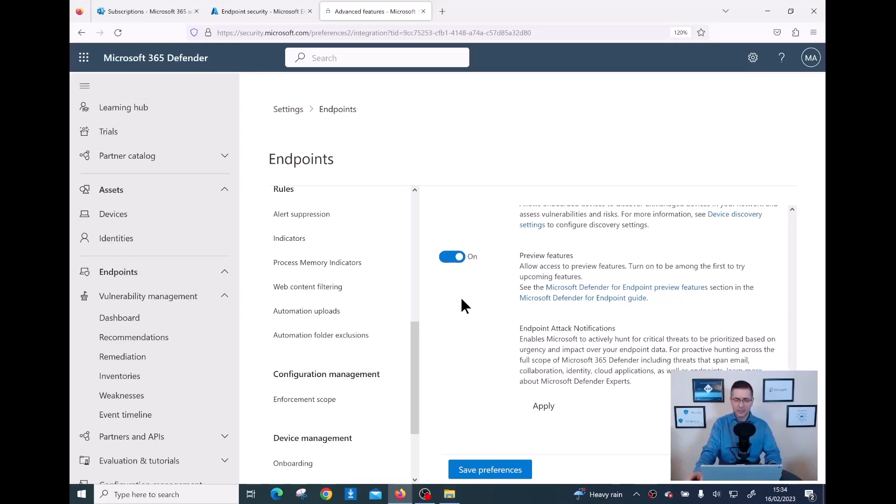
# - Apply for Endpoint Attack Notifications with the applicant's full name and pre-filled e-mail, then dismiss the confirmation
pyautogui.click(543, 403)
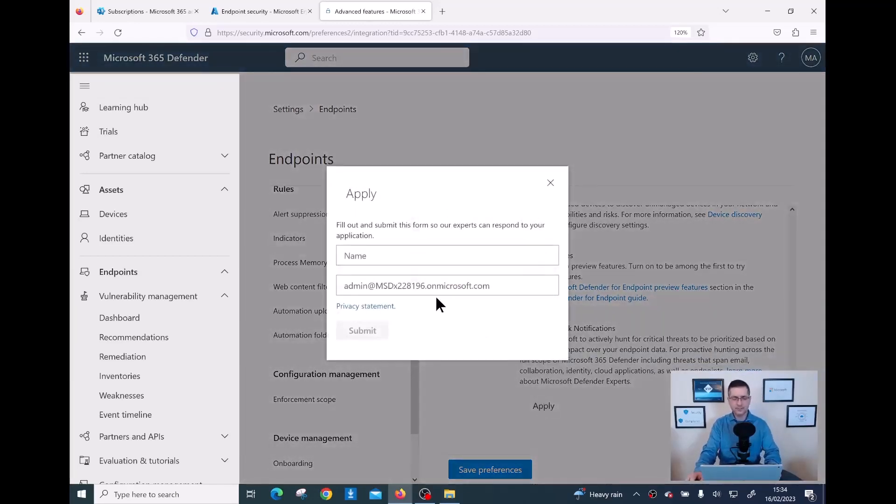
pyautogui.click(418, 259)
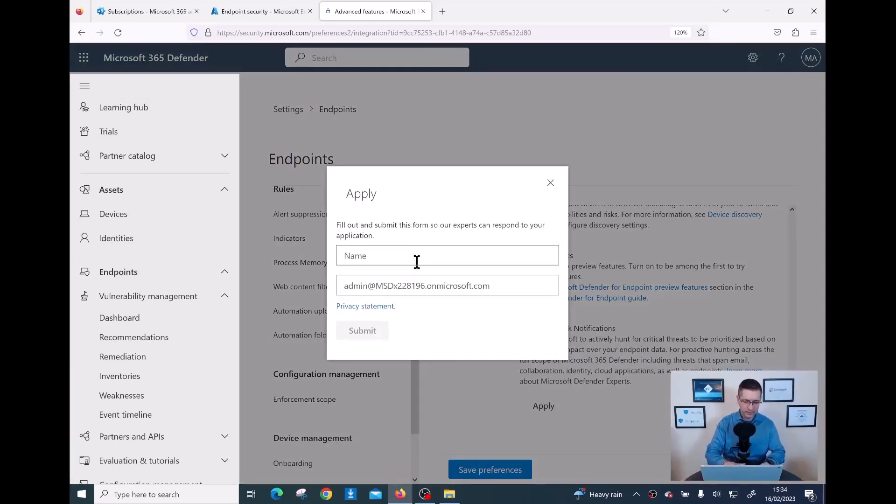
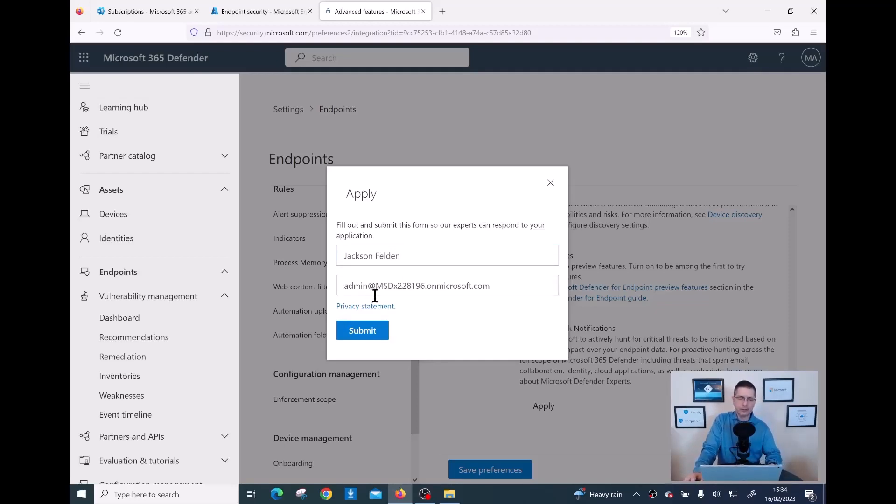
pyautogui.moveTo(384, 286); pyautogui.dragTo(458, 286)
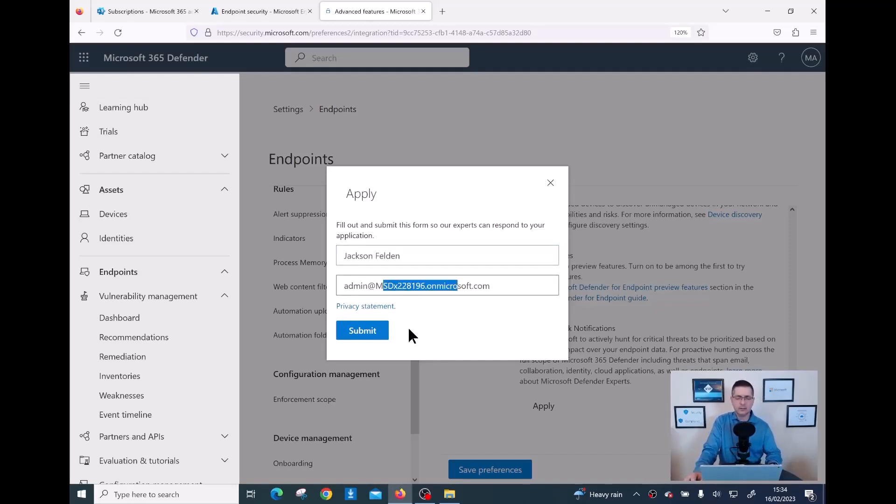
pyautogui.click(360, 334)
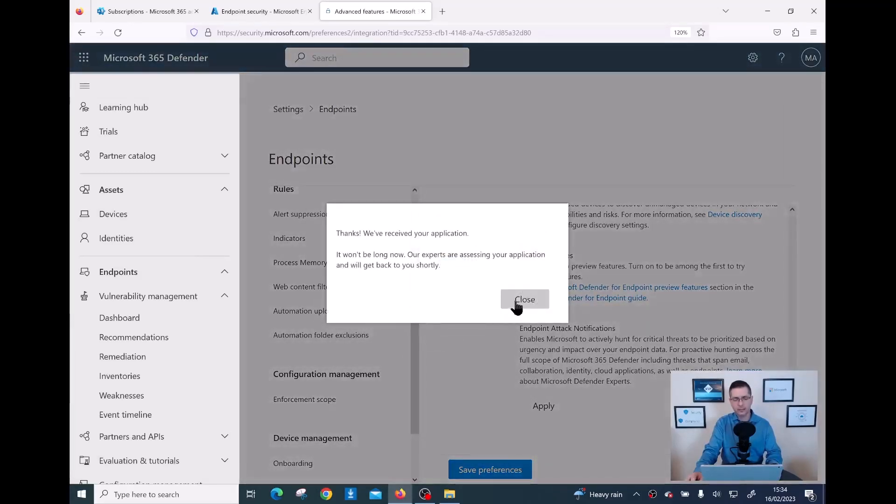
pyautogui.click(517, 306)
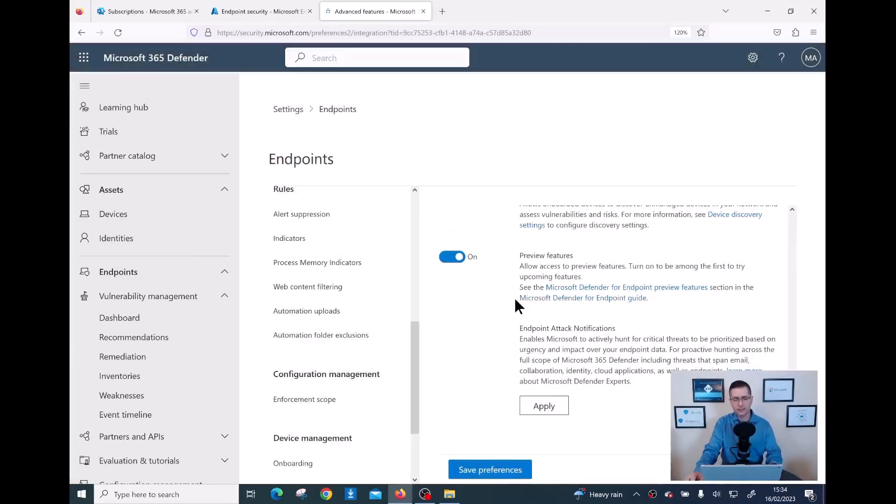
pyautogui.click(497, 472)
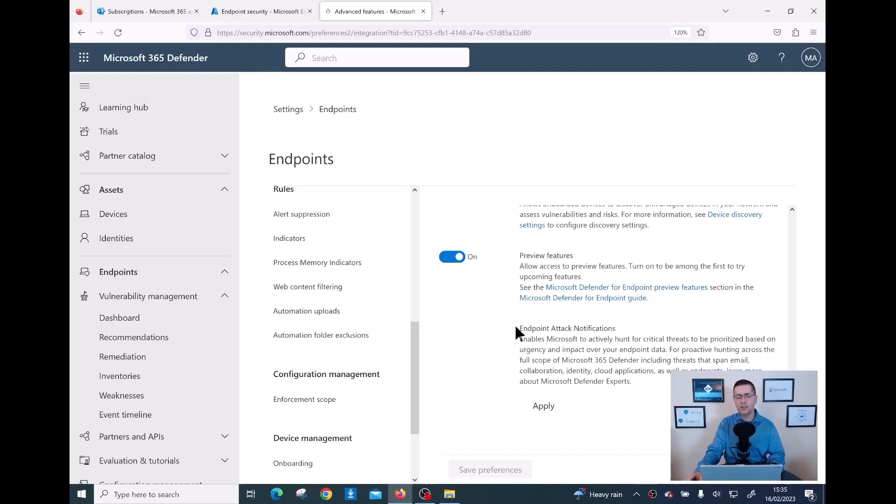
pyautogui.scroll(2, 537, 324)
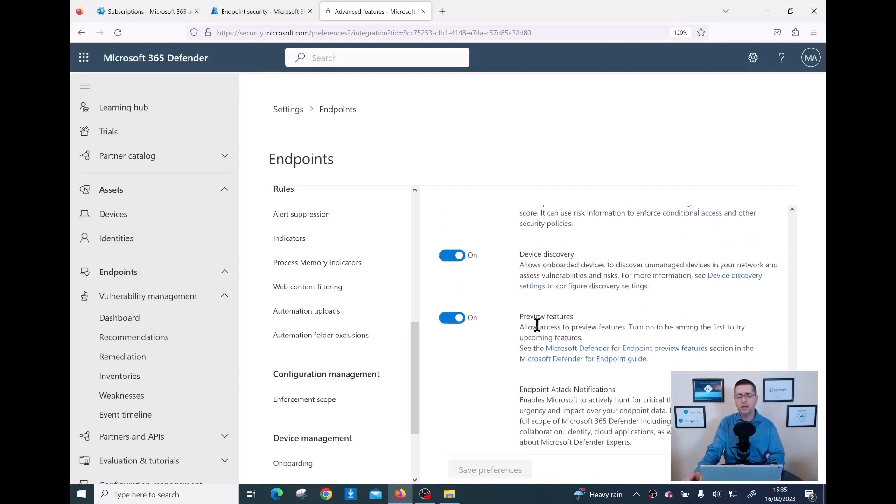
pyautogui.scroll(2, 537, 326)
pyautogui.scroll(-2, 537, 326)
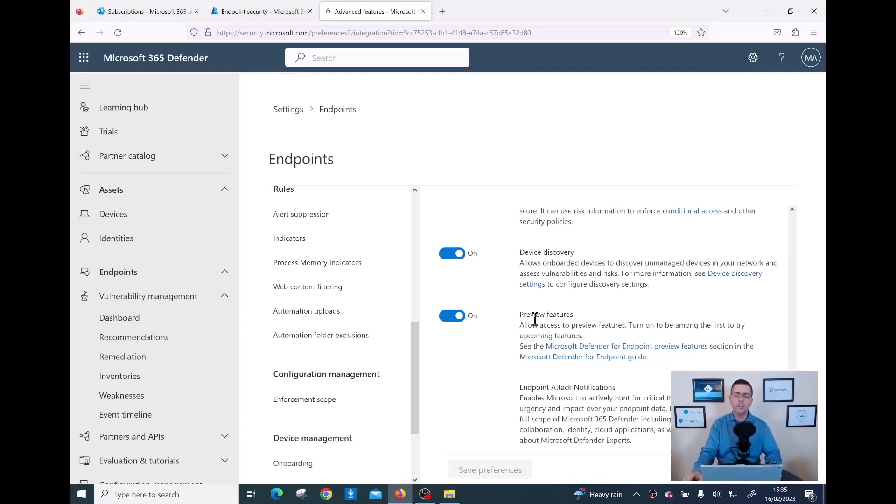
pyautogui.scroll(4, 535, 322)
pyautogui.scroll(-1, 536, 326)
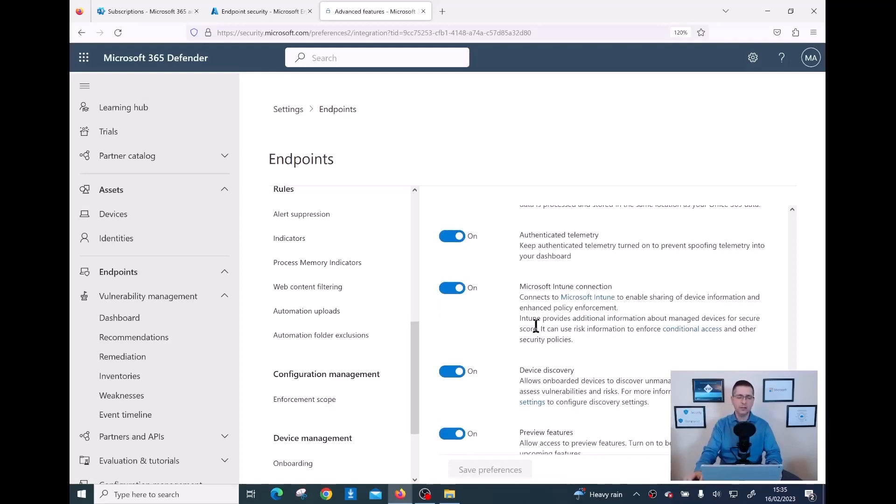
pyautogui.moveTo(421, 381); pyautogui.dragTo(419, 226)
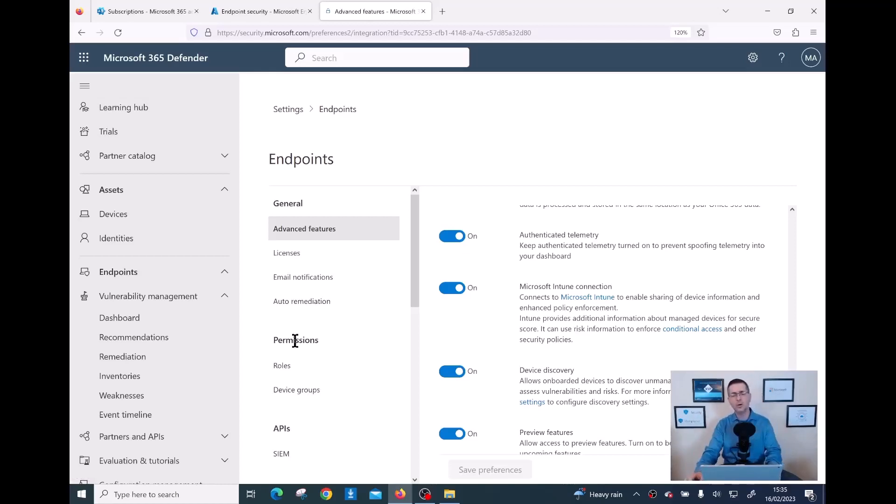
# - Check the Plan 2 license count of 20, then go to Email notifications
pyautogui.click(285, 263)
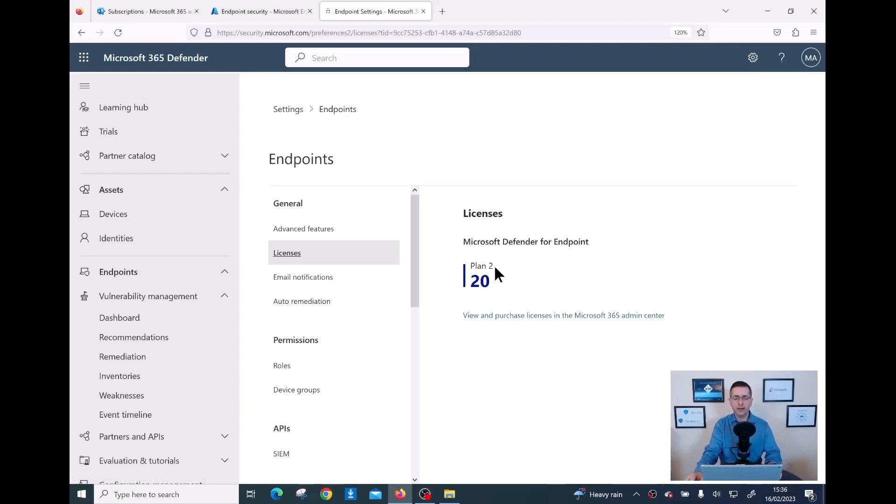
pyautogui.moveTo(496, 278); pyautogui.dragTo(469, 282)
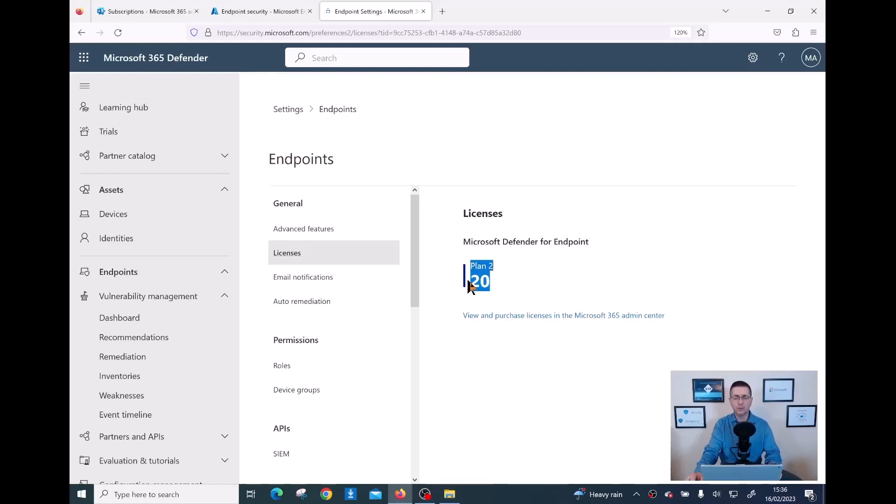
pyautogui.doubleClick(469, 283)
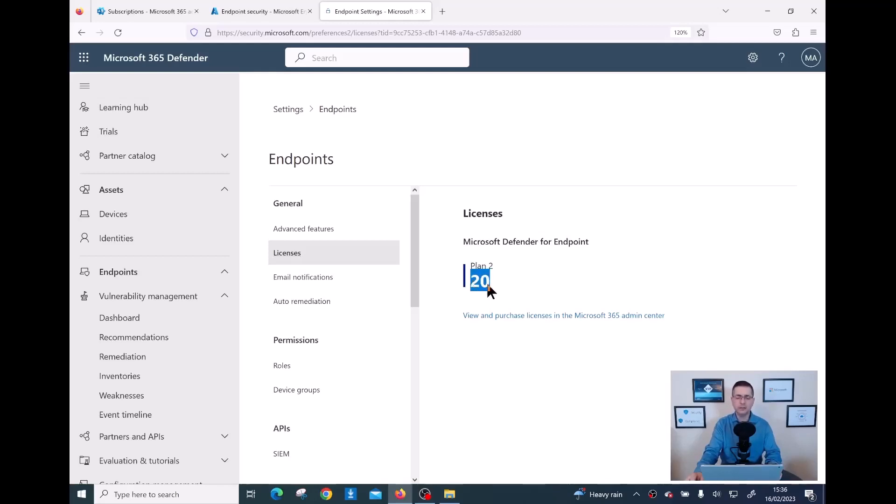
pyautogui.moveTo(498, 266); pyautogui.dragTo(465, 267)
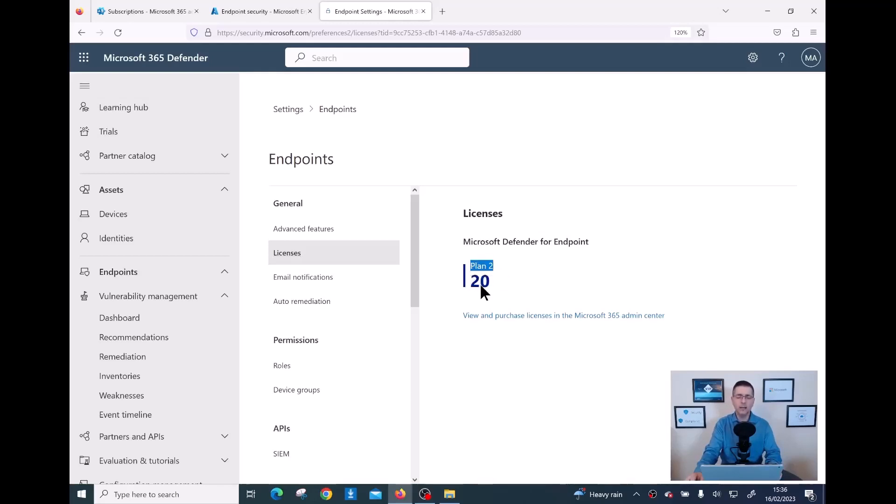
pyautogui.scroll(-1, 419, 290)
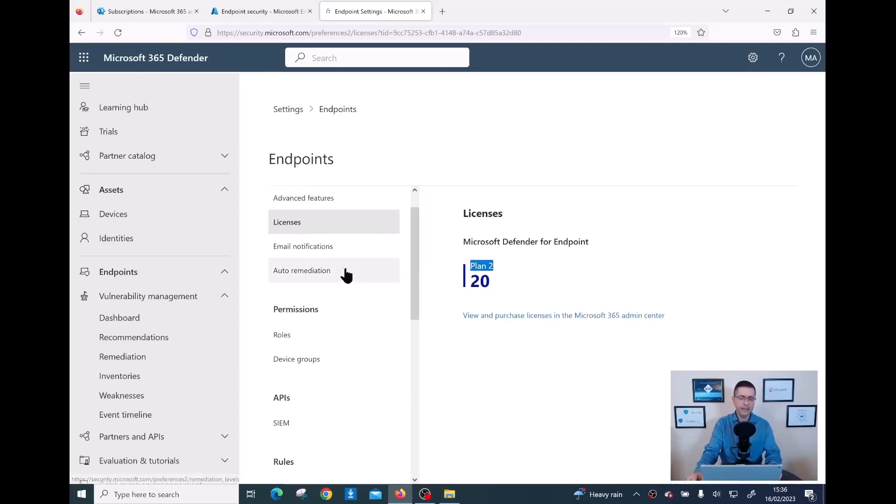
pyautogui.click(327, 252)
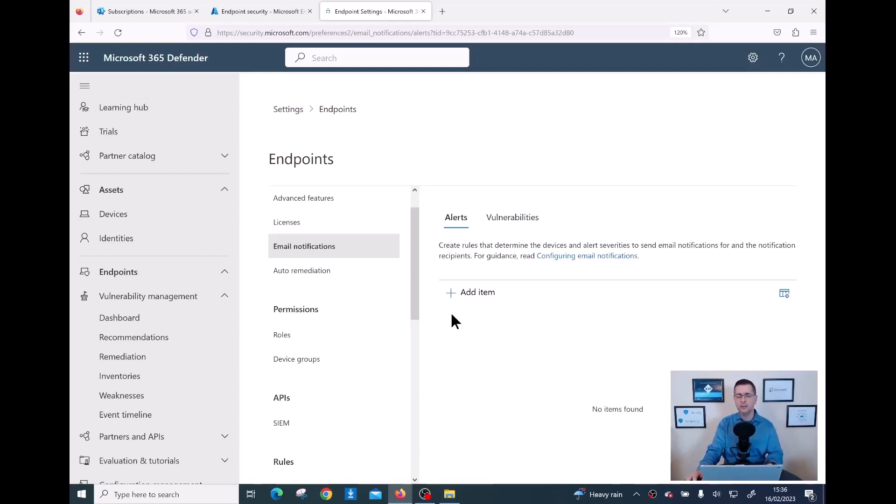
# - Start a notification rule named 'mail to SOC' that includes device information
pyautogui.click(470, 296)
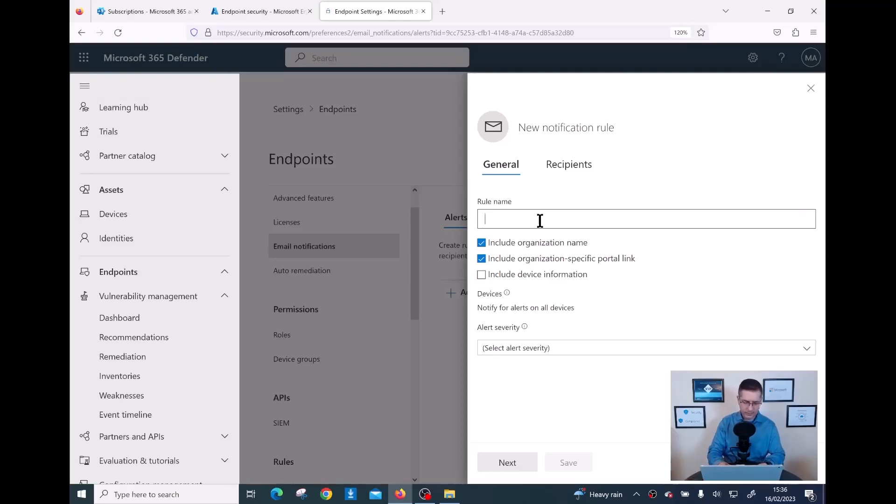
pyautogui.write('ma')
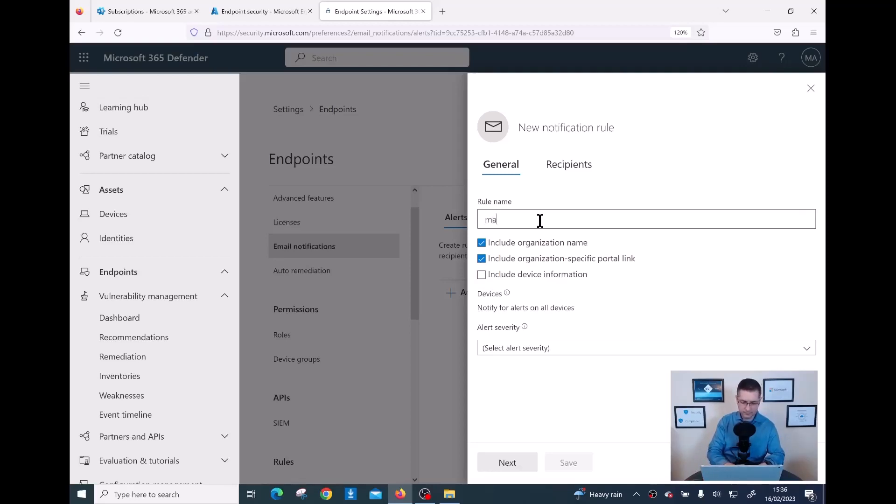
pyautogui.write('il to SOC')
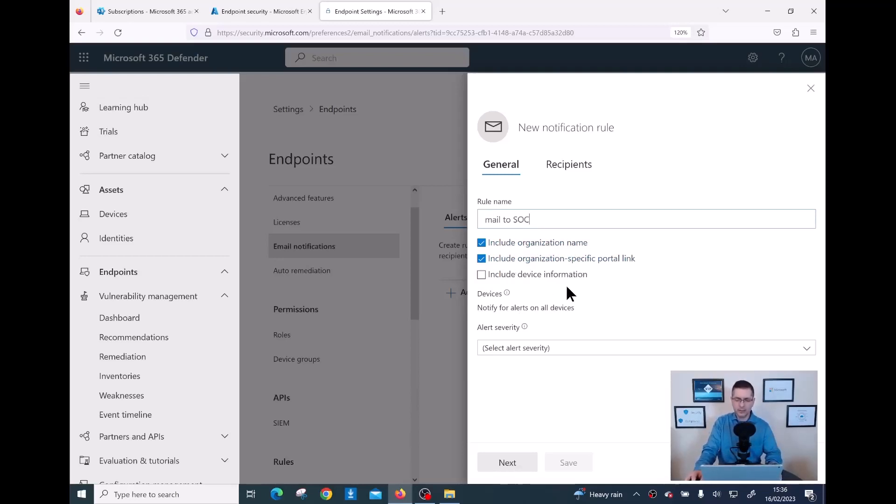
pyautogui.click(512, 280)
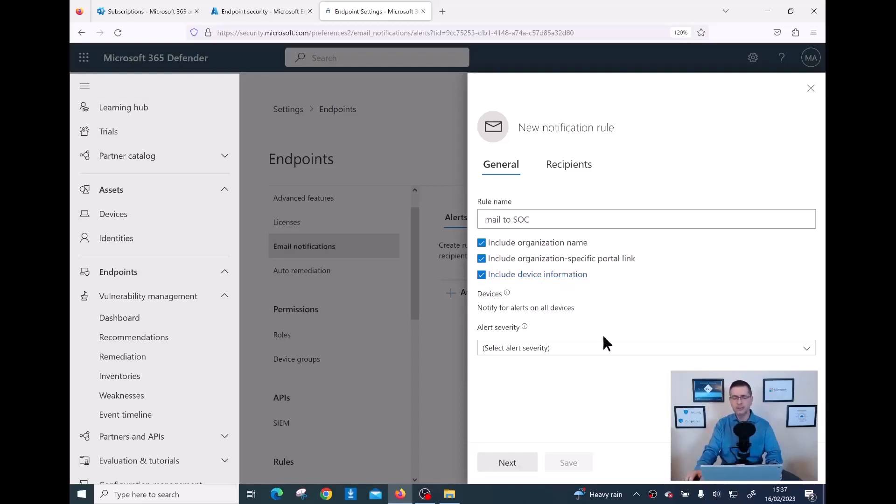
pyautogui.click(563, 352)
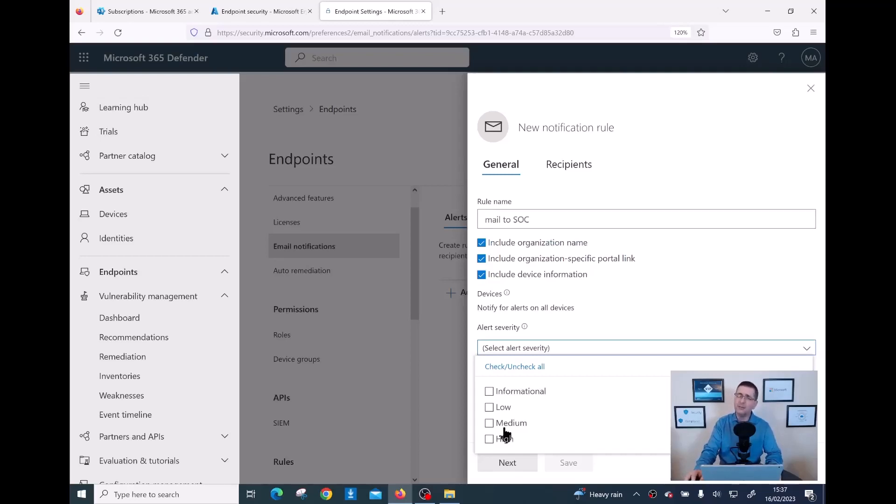
# - Limit the mail to SOC rule to Medium and High alerts, untick Informational, and continue to Recipients
pyautogui.click(494, 401)
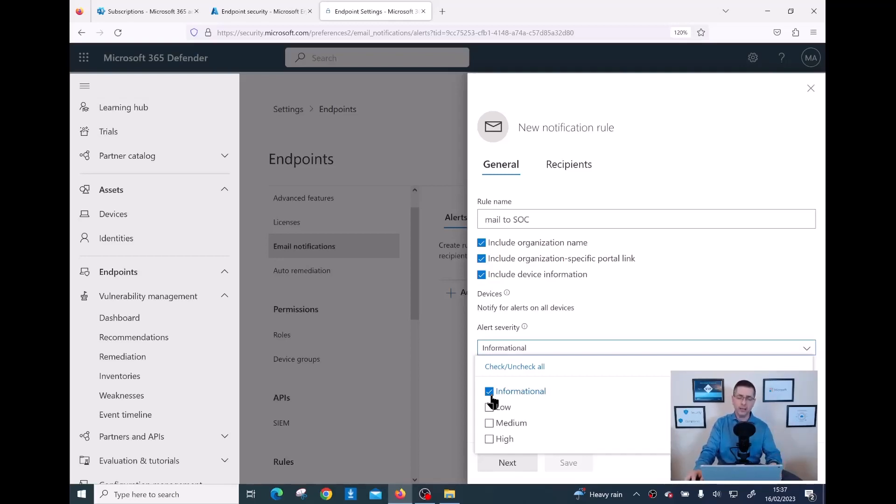
pyautogui.click(491, 398)
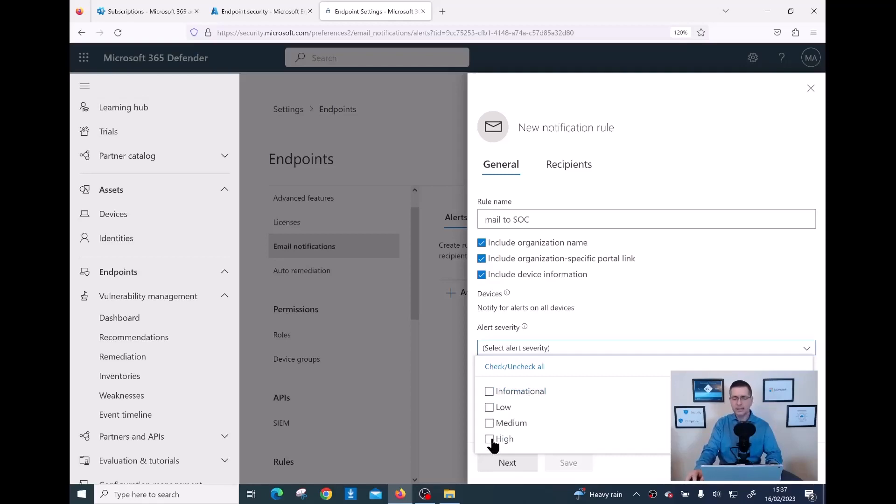
pyautogui.click(491, 440)
pyautogui.click(490, 423)
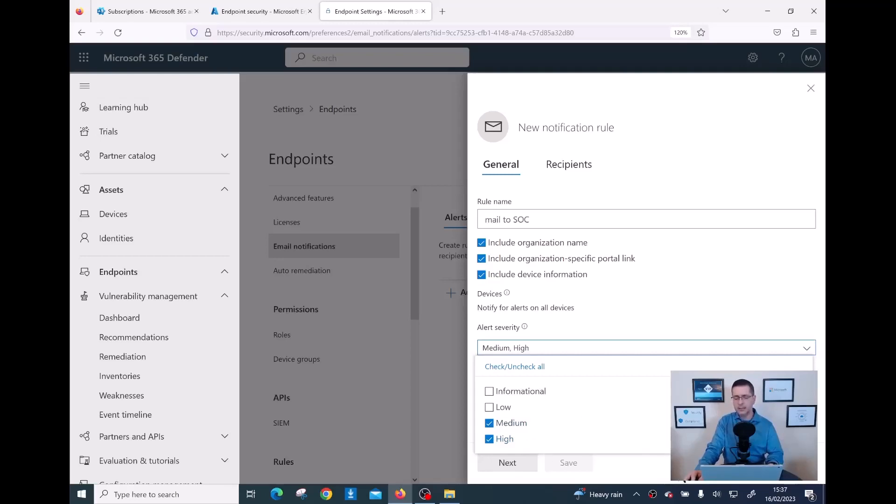
pyautogui.click(680, 470)
pyautogui.click(508, 468)
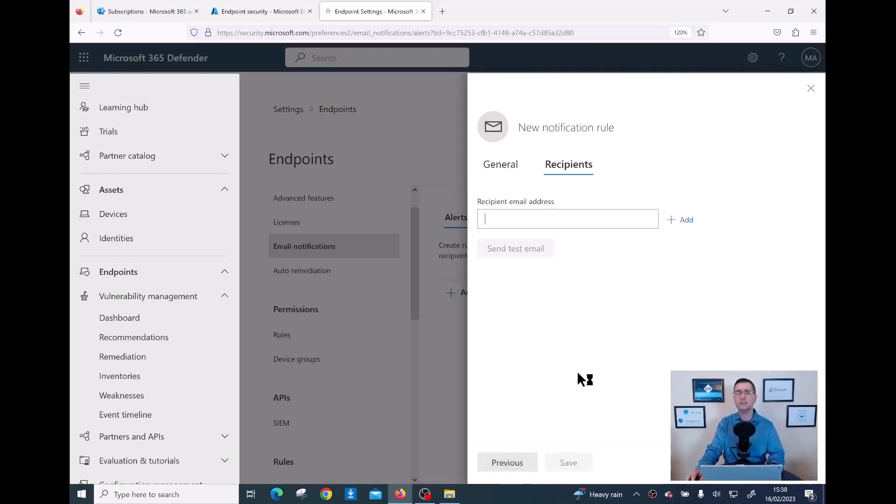
# - Close the New notification rule panel and confirm Discard, leaving Email notifications with no items
pyautogui.click(811, 89)
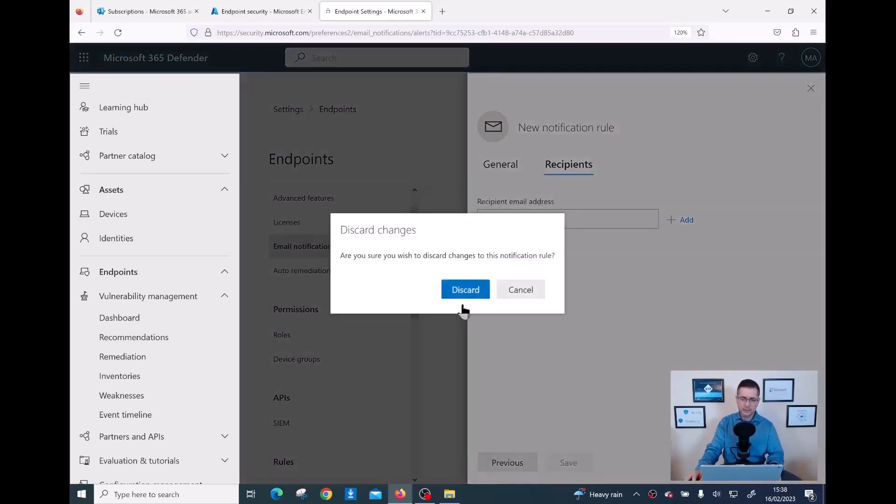
pyautogui.click(465, 293)
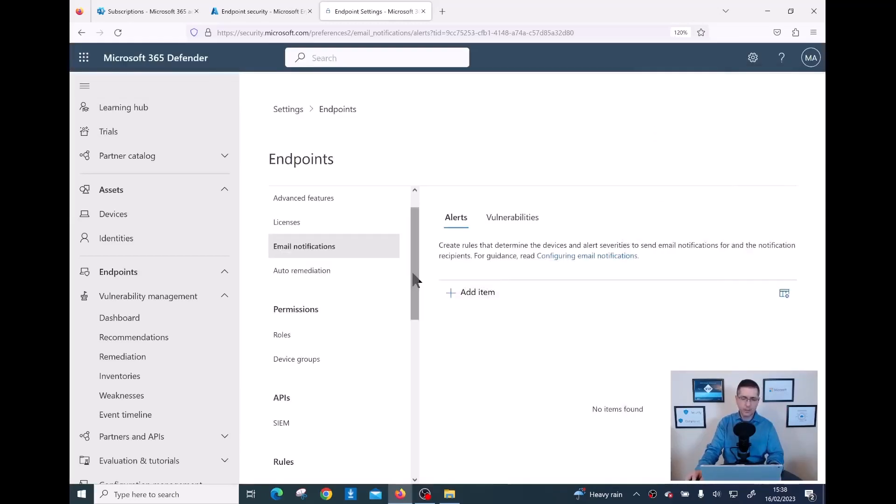
pyautogui.scroll(-1, 414, 281)
# - Open Auto remediation and scroll the Endpoints settings list toward Enforcement scope
pyautogui.click(314, 252)
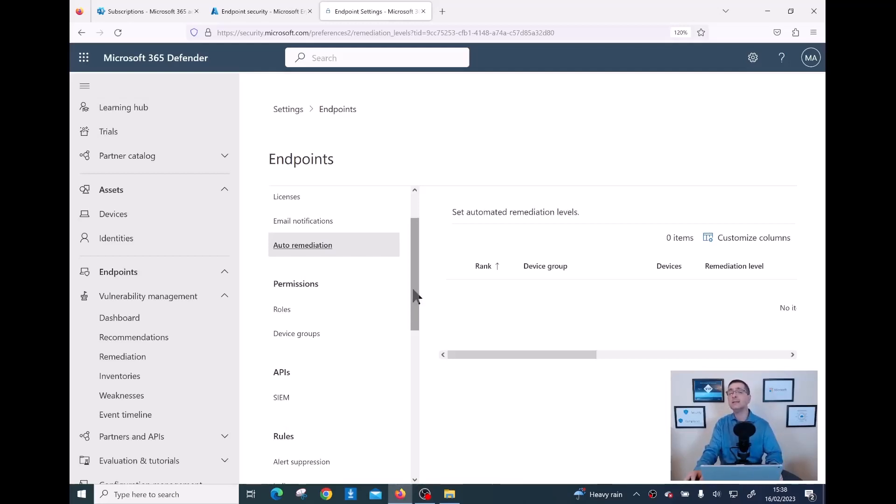
pyautogui.moveTo(416, 279); pyautogui.dragTo(415, 290)
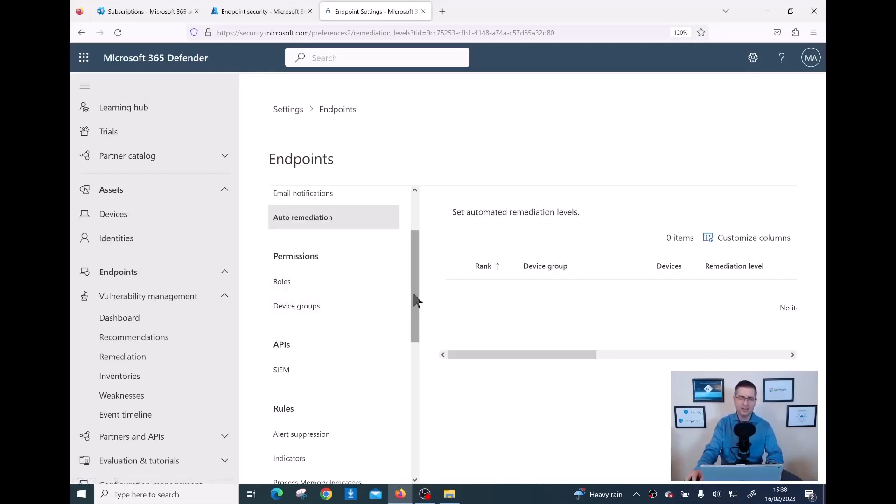
pyautogui.moveTo(414, 300); pyautogui.dragTo(414, 402)
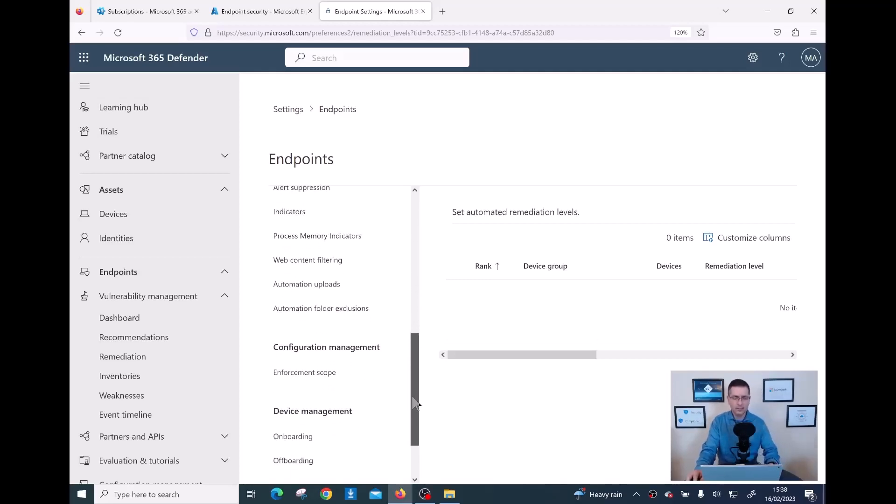
pyautogui.moveTo(414, 398); pyautogui.dragTo(412, 414)
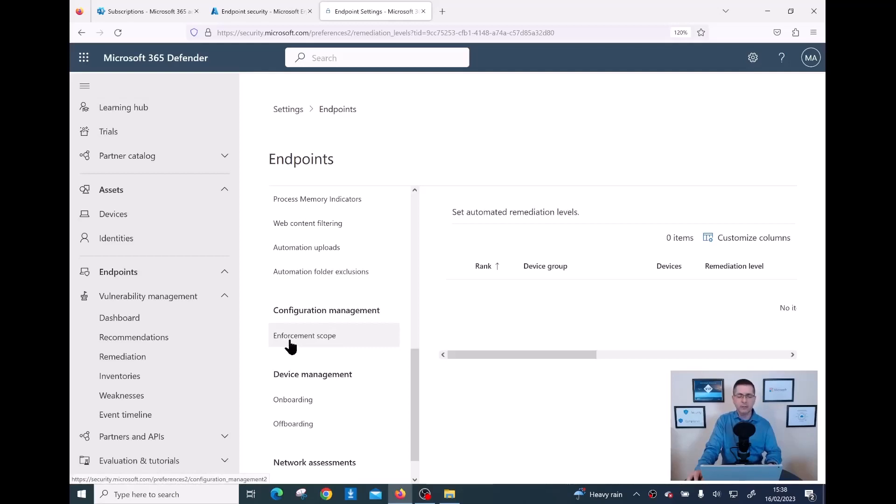
# - Under Enforcement scope, switch on 'Use MDE to enforce security configuration settings from MEM'
pyautogui.click(326, 344)
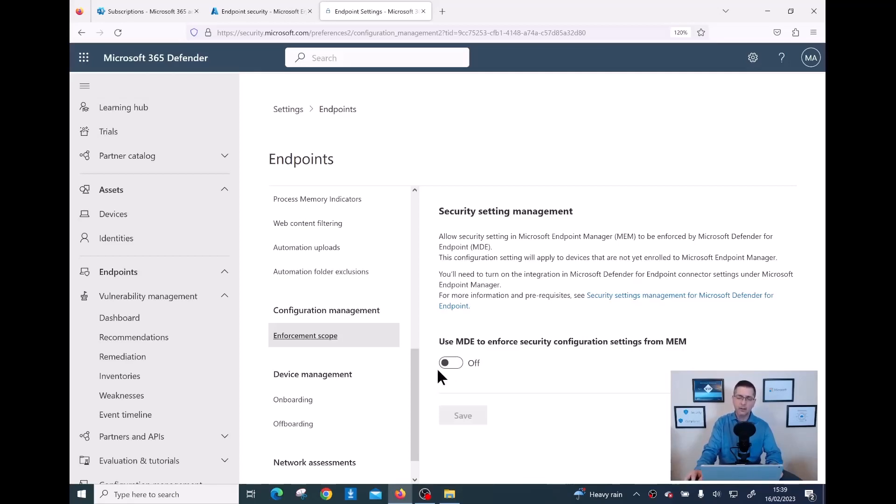
pyautogui.click(451, 363)
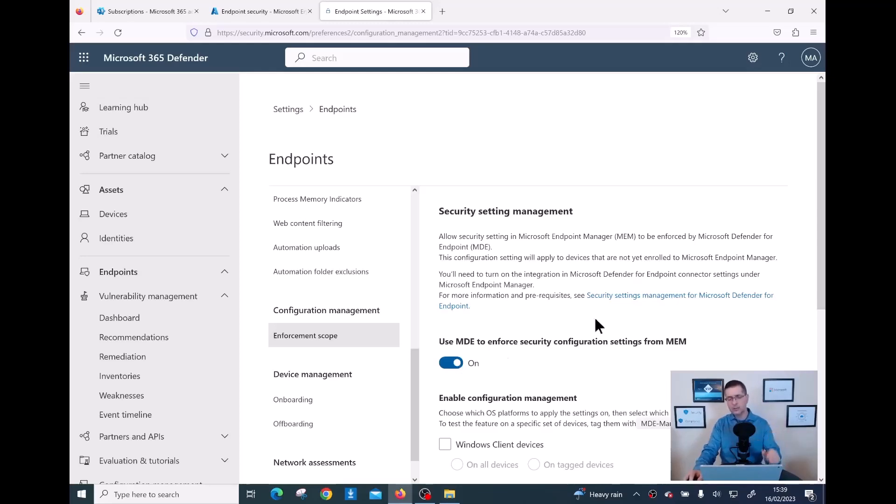
pyautogui.scroll(-3, 594, 317)
pyautogui.scroll(-5, 824, 315)
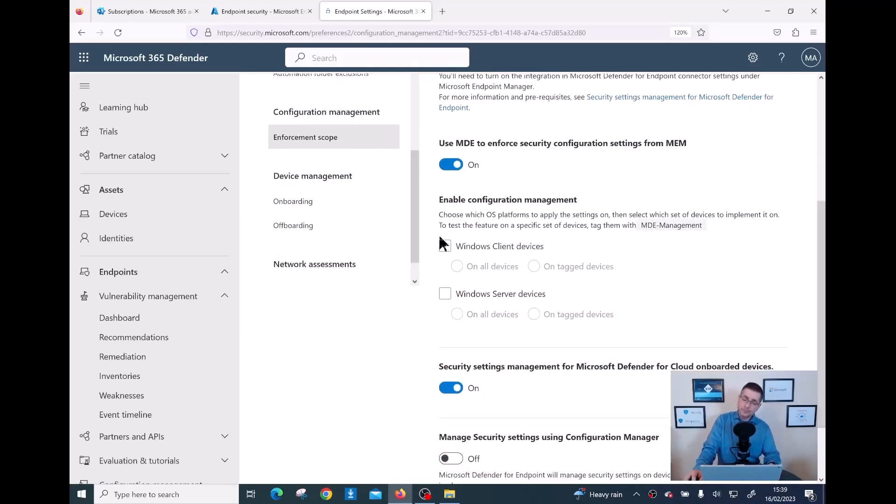
# - Enable configuration management for Windows Client and Windows Server devices, each set to 'On all devices'
pyautogui.click(445, 247)
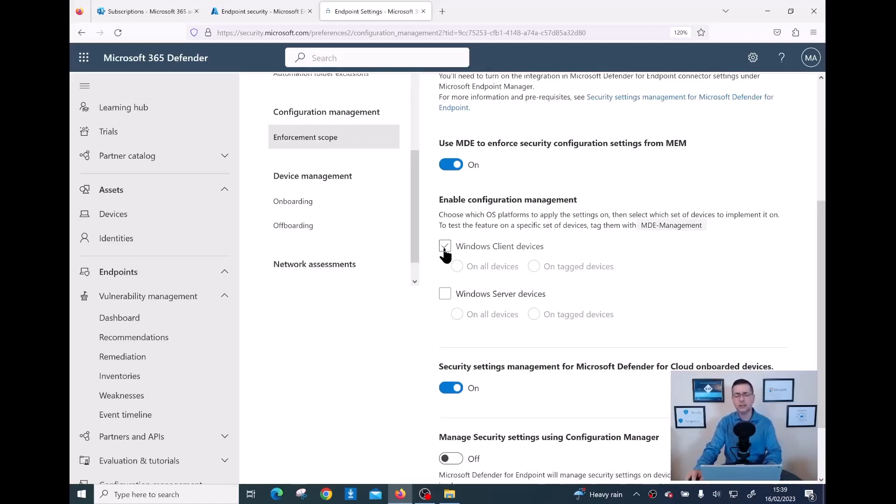
pyautogui.click(445, 248)
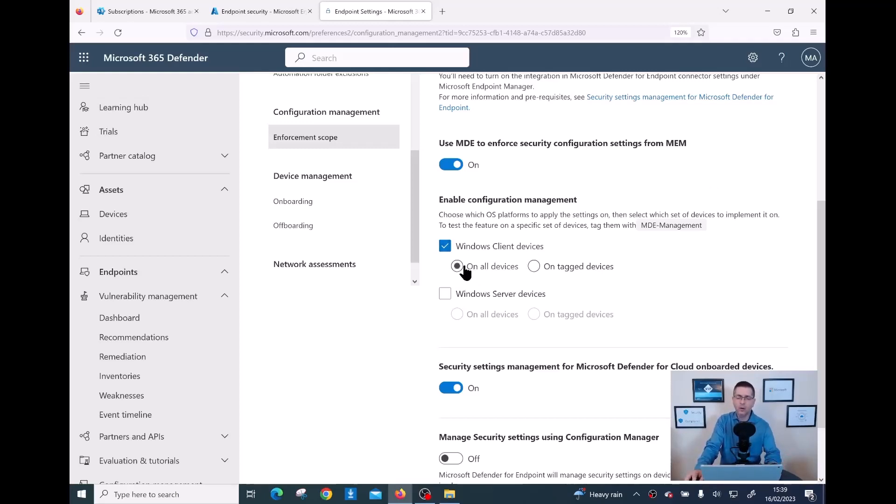
pyautogui.click(534, 267)
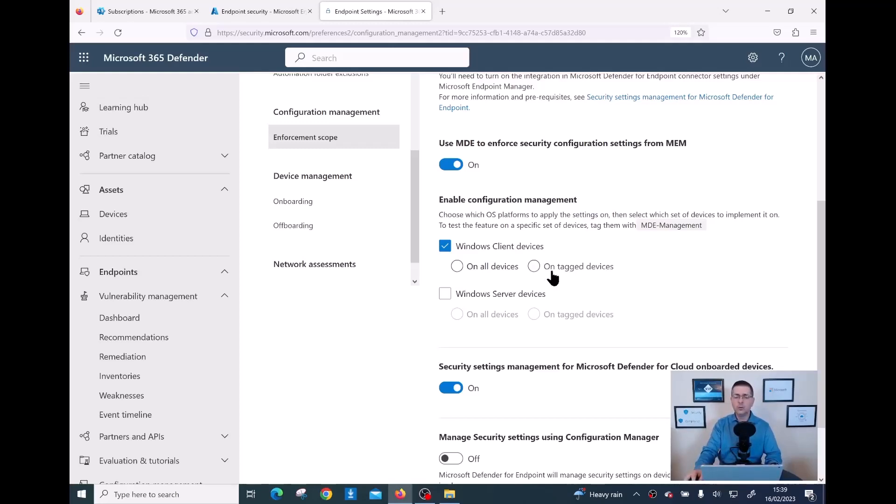
pyautogui.click(545, 270)
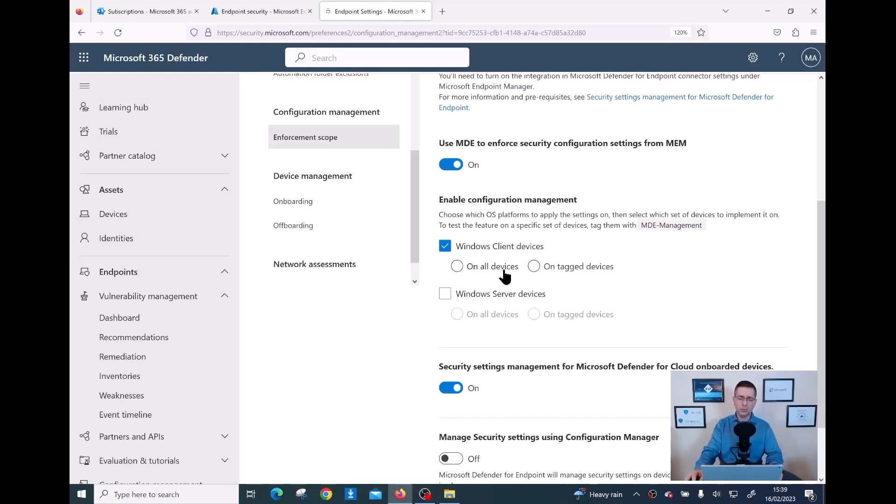
pyautogui.click(458, 267)
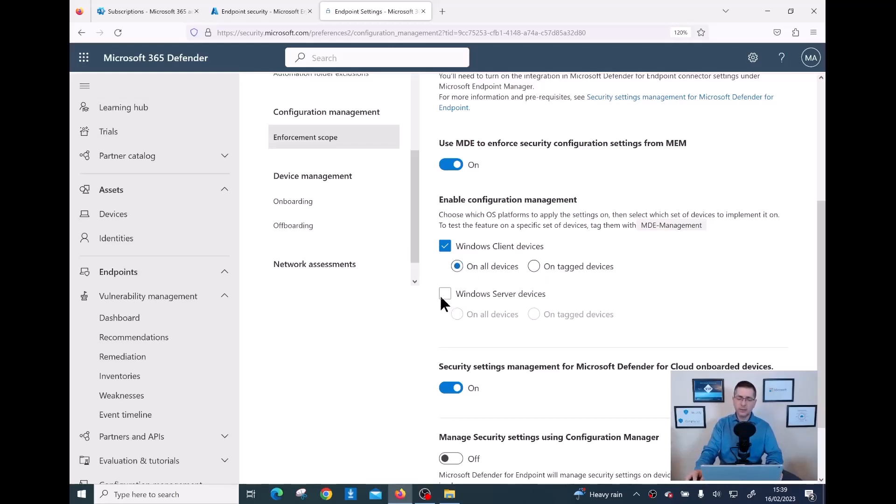
pyautogui.click(445, 294)
pyautogui.click(457, 315)
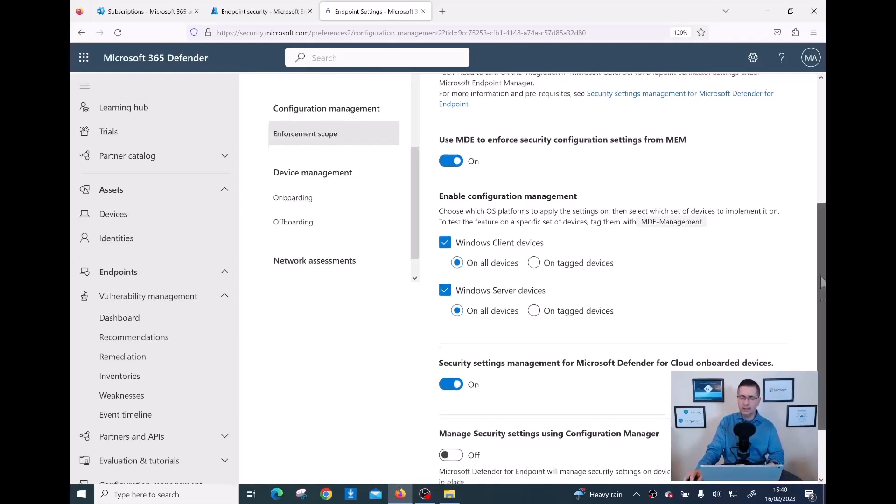
# - Save the Enforcement scope settings, leaving Configuration Manager management off, and confirm the saved message
pyautogui.scroll(-3, 822, 272)
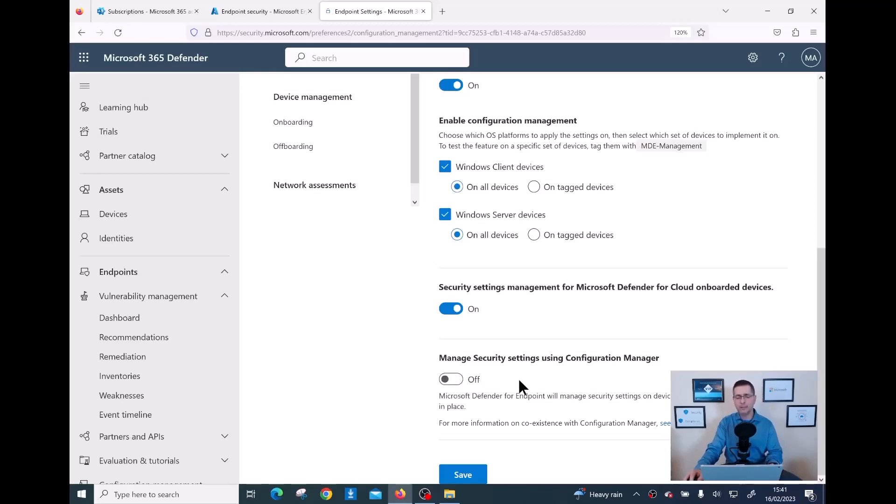
pyautogui.scroll(1, 521, 380)
pyautogui.scroll(2, 522, 380)
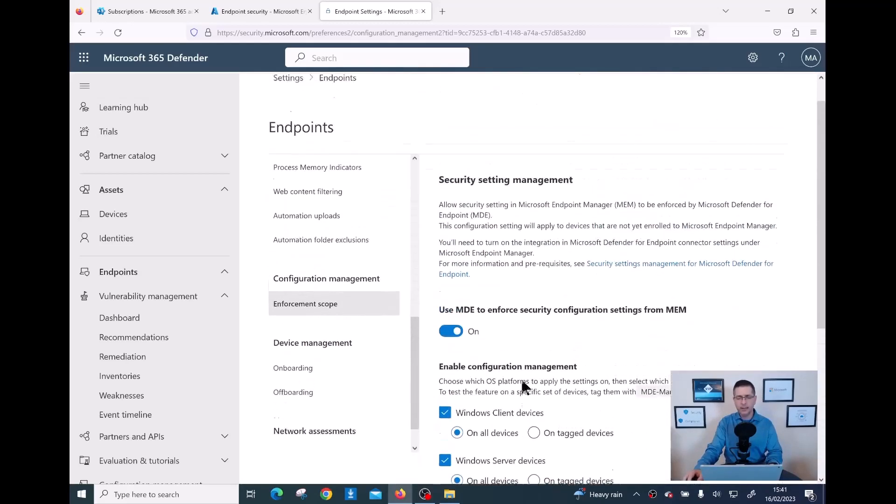
pyautogui.scroll(-3, 522, 380)
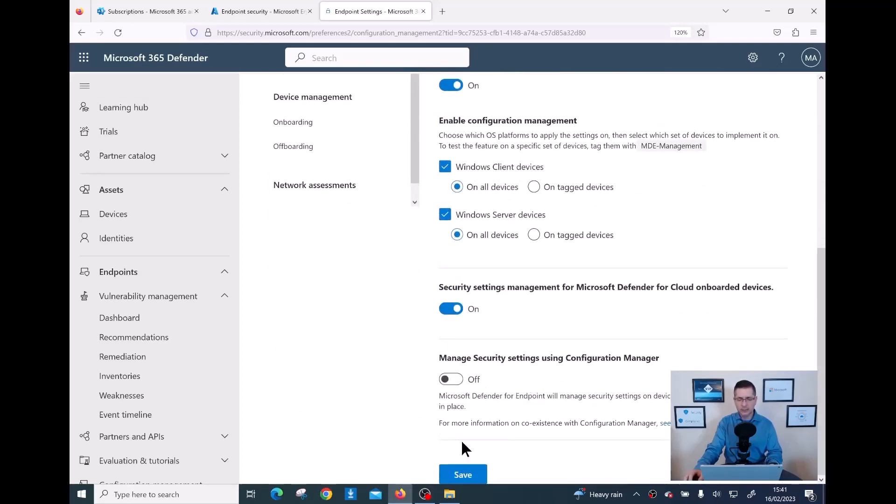
pyautogui.click(460, 476)
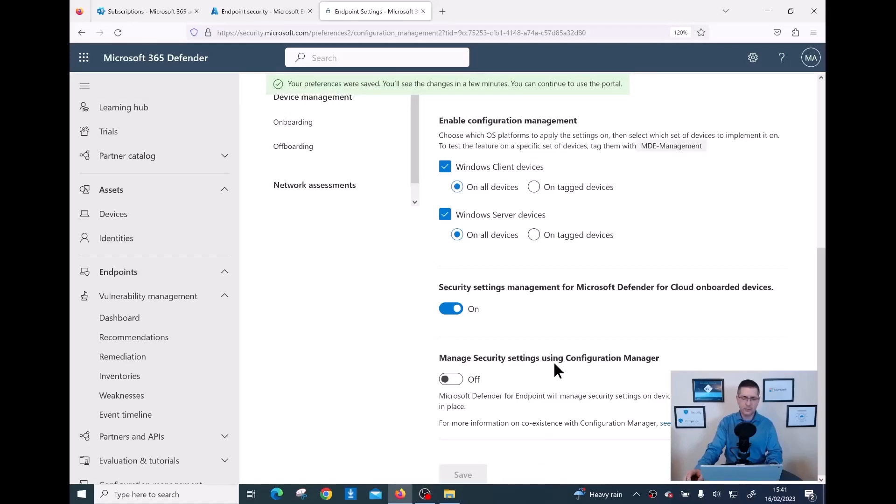
pyautogui.scroll(3, 555, 367)
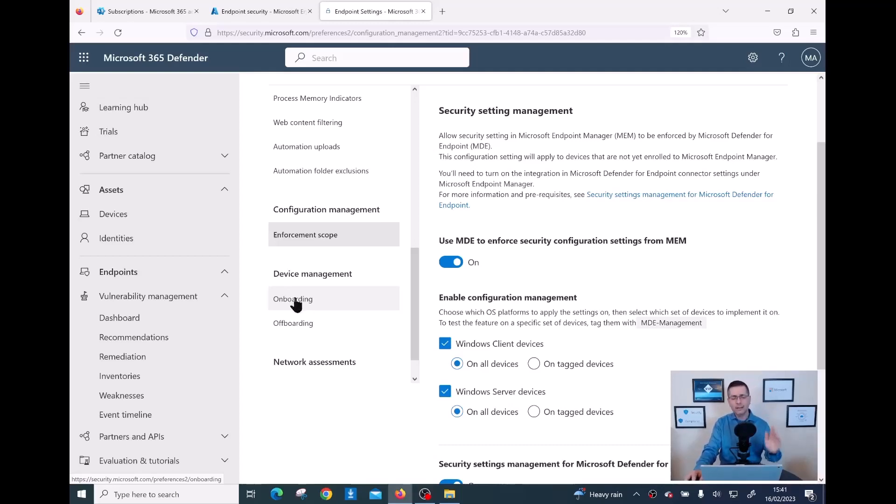
# - Review the Onboarding OS and deployment method options, keeping Windows 10 and 11 with Local Script
pyautogui.click(296, 305)
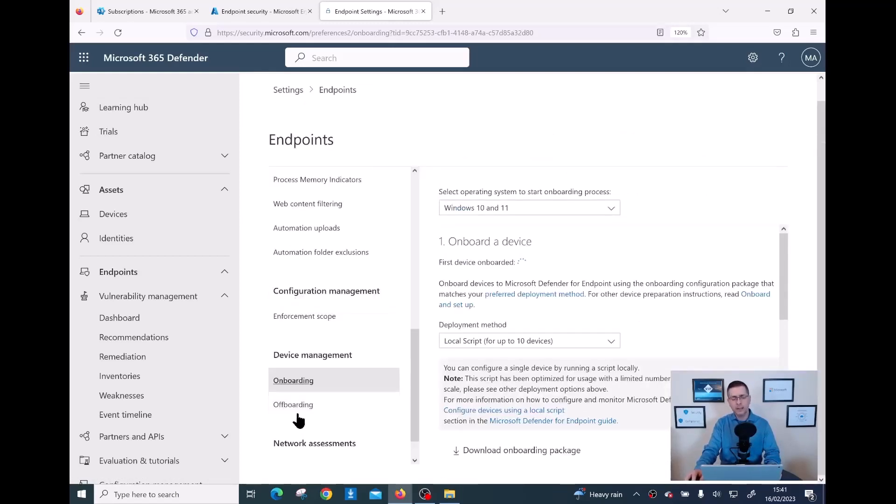
pyautogui.click(564, 209)
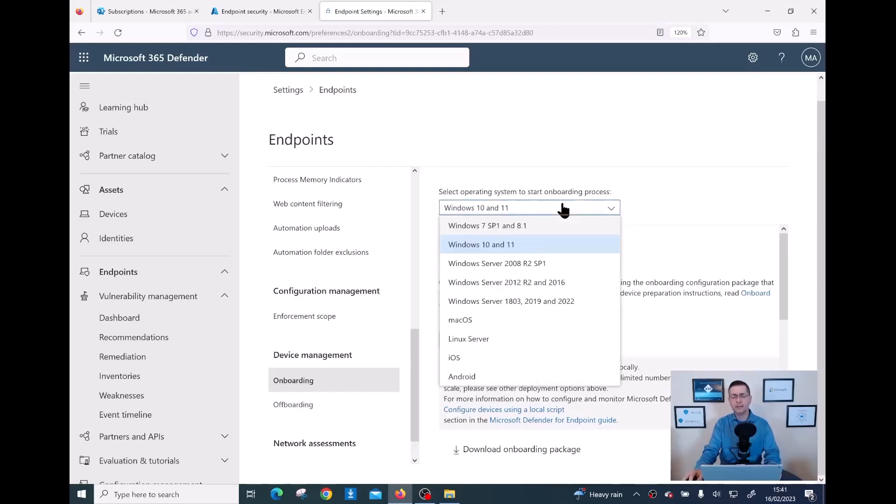
pyautogui.click(512, 248)
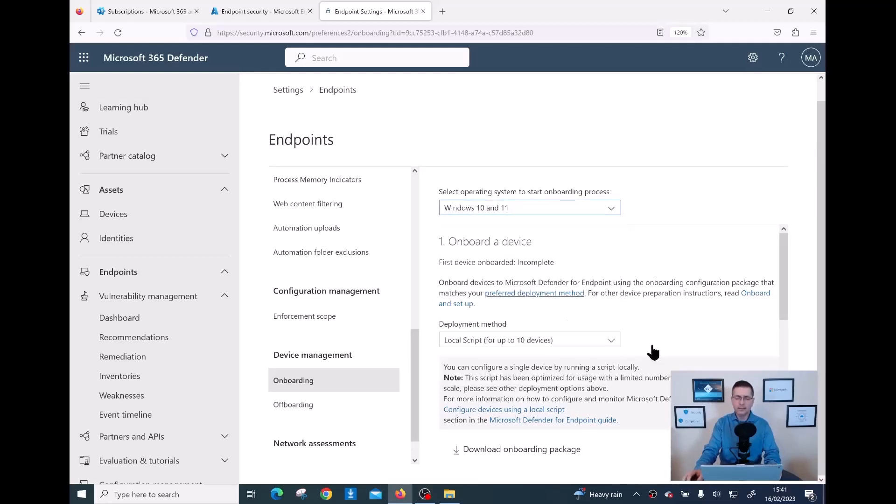
pyautogui.scroll(-3, 654, 345)
pyautogui.click(612, 284)
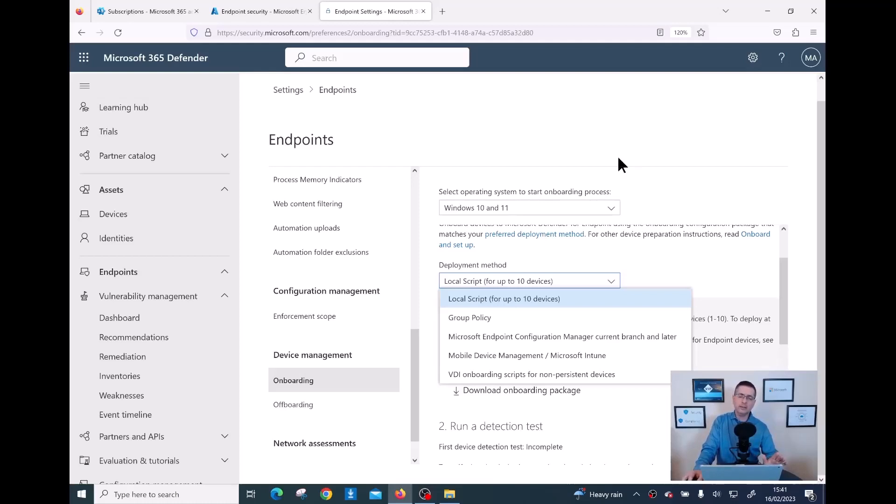
pyautogui.click(599, 121)
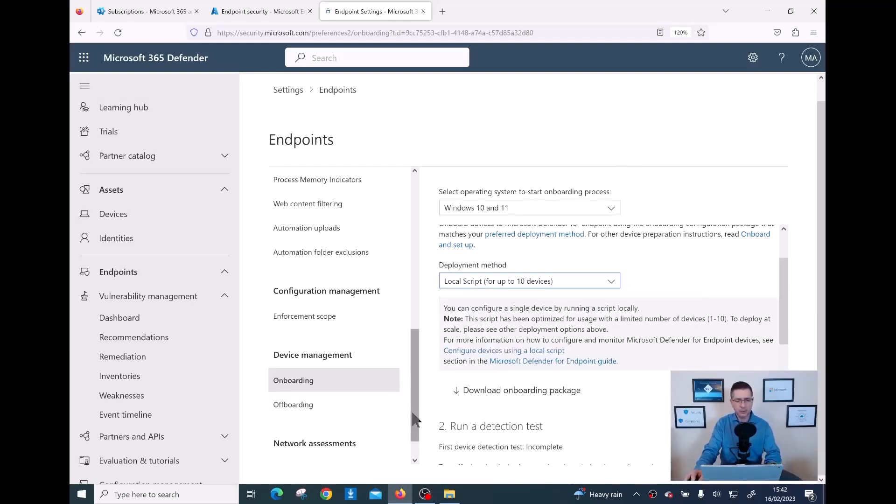
pyautogui.moveTo(415, 408); pyautogui.dragTo(408, 248)
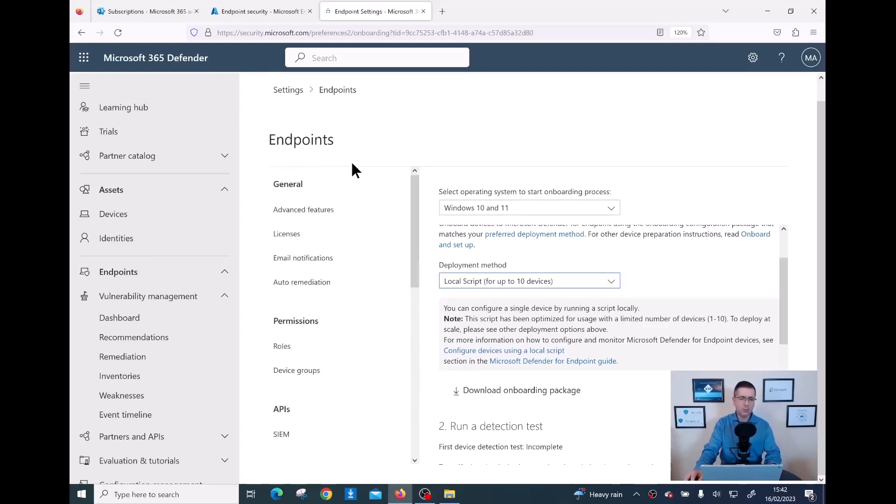
# - Return to Endpoint Manager and reload the Defender for Endpoint connector page showing Unavailable status
pyautogui.click(255, 16)
pyautogui.moveTo(237, 33); pyautogui.dragTo(315, 32)
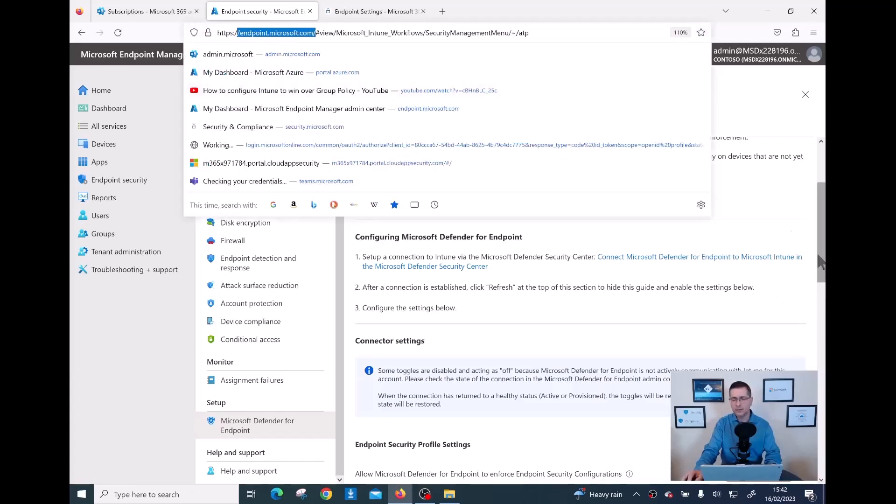
pyautogui.click(768, 121)
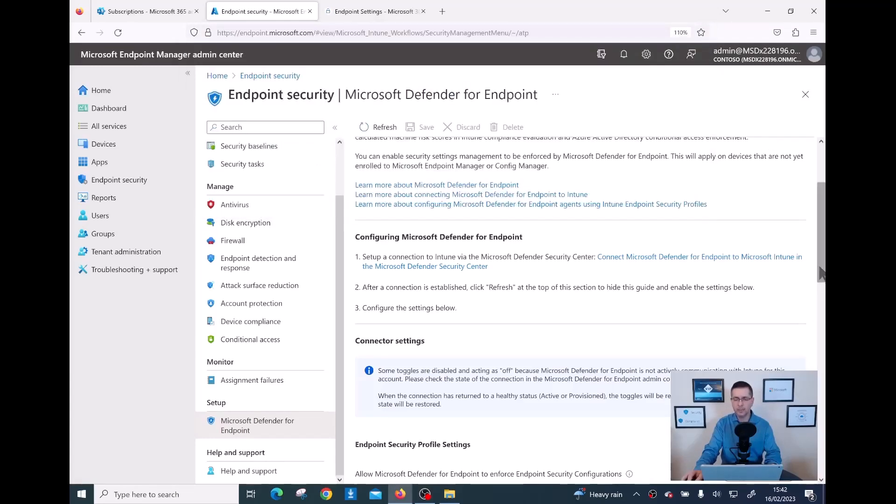
pyautogui.scroll(3, 823, 232)
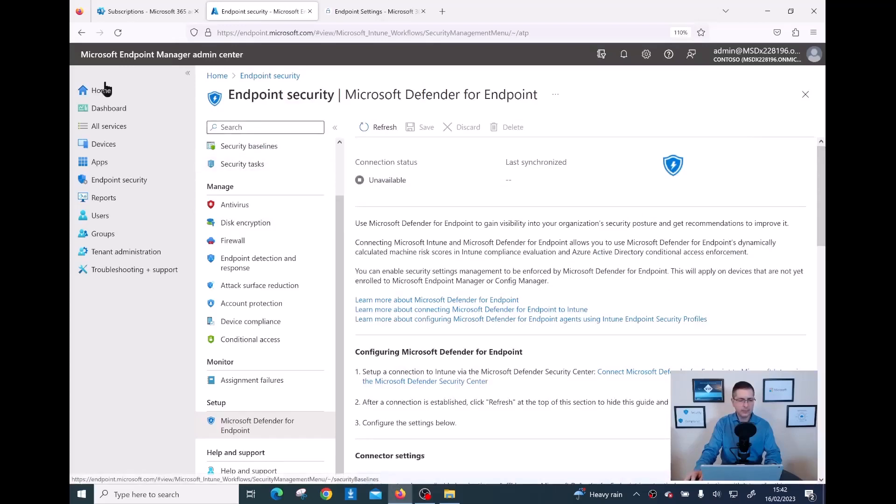
pyautogui.click(118, 33)
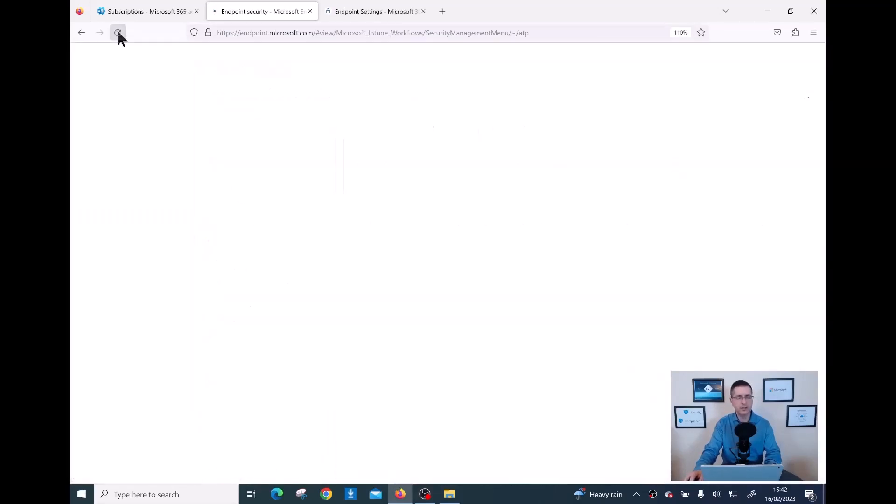
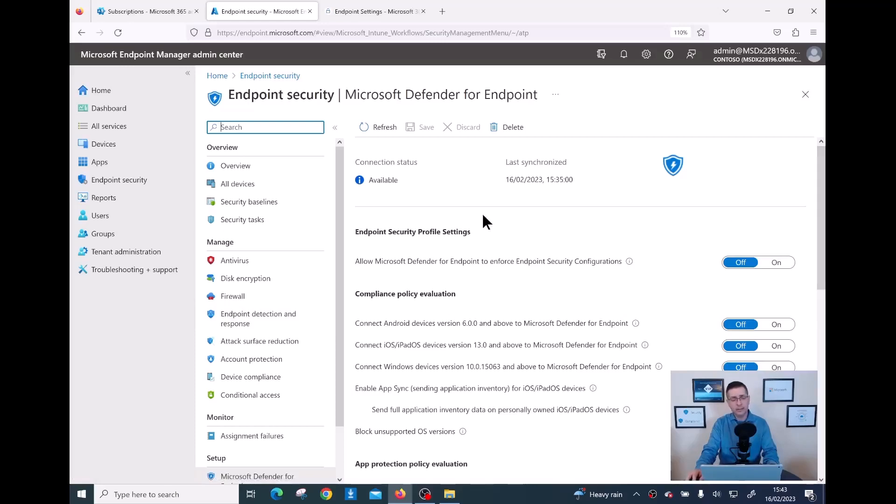
# - Point out the connector's Available connection status and its last synchronized date and time
pyautogui.moveTo(404, 180); pyautogui.dragTo(367, 183)
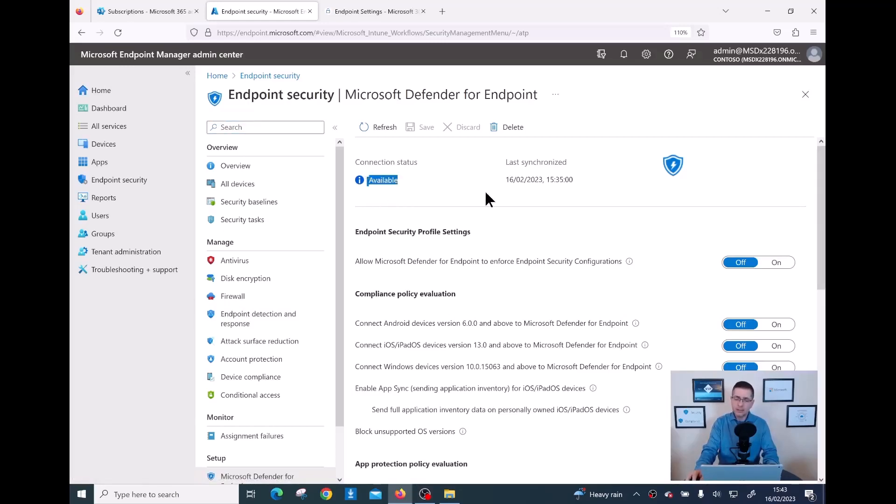
pyautogui.moveTo(503, 161); pyautogui.dragTo(527, 181)
pyautogui.click(558, 184)
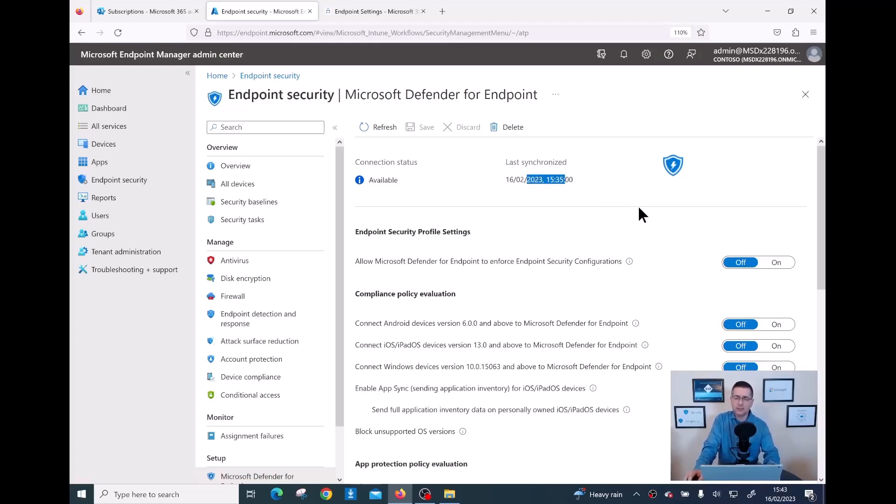
pyautogui.scroll(-2, 640, 208)
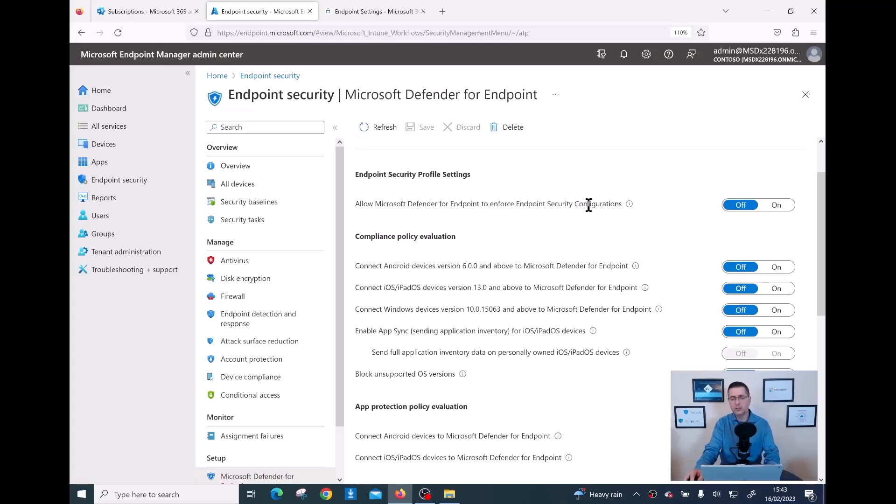
# - Turn on 'Allow Microsoft Defender for Endpoint to enforce Endpoint Security Configurations'
pyautogui.click(779, 206)
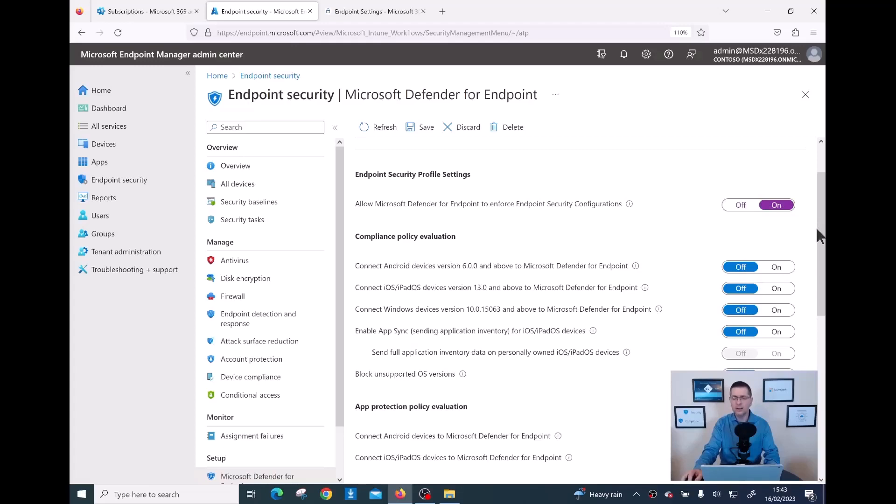
pyautogui.moveTo(822, 234); pyautogui.dragTo(822, 240)
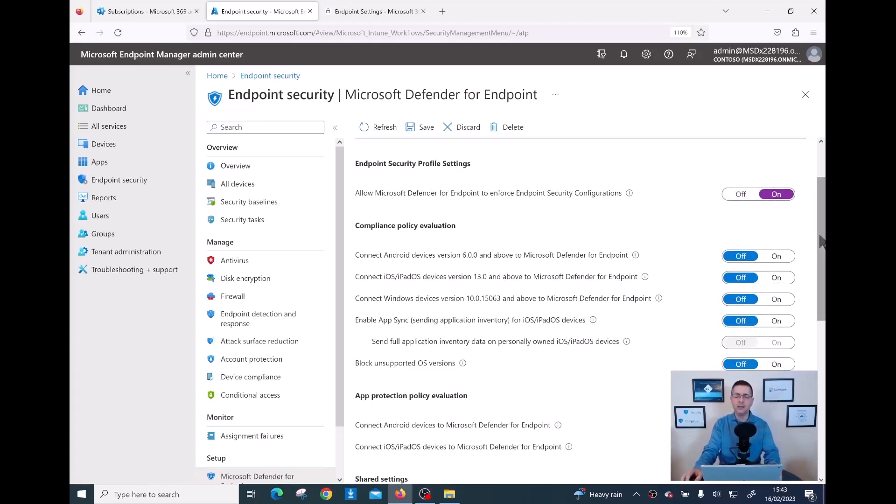
pyautogui.moveTo(630, 196)
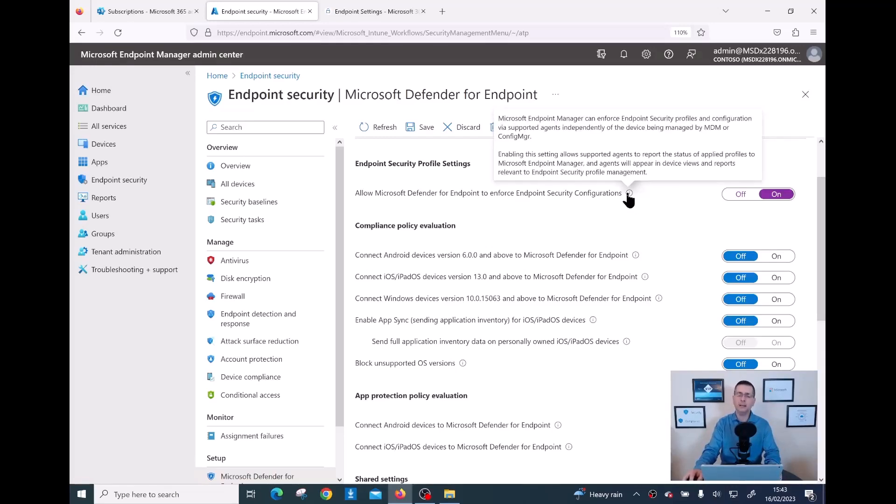
pyautogui.scroll(-1, 819, 231)
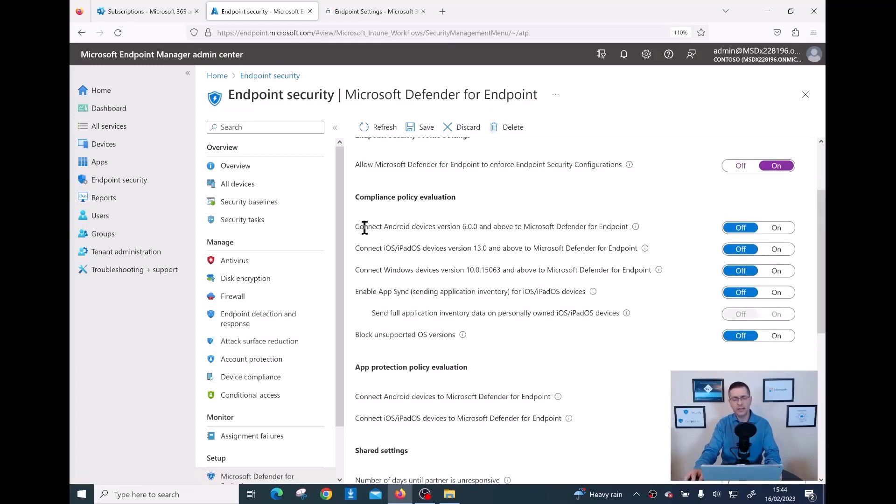
# - Switch on the compliance connection for Windows devices version 10.0.15063 and above
pyautogui.moveTo(359, 228); pyautogui.dragTo(427, 227)
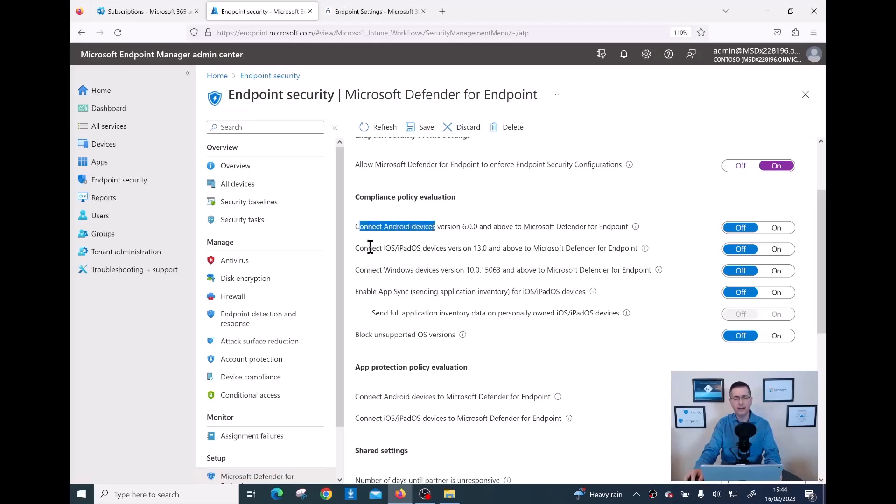
pyautogui.moveTo(376, 249); pyautogui.dragTo(429, 249)
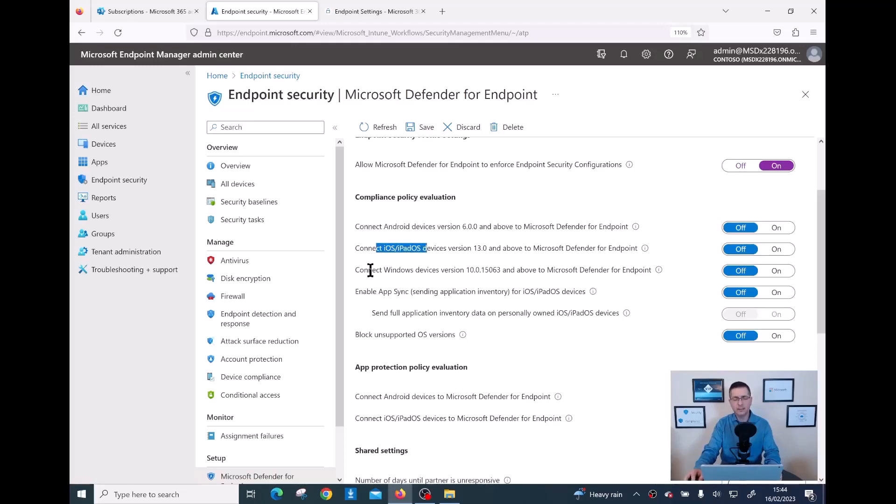
pyautogui.moveTo(368, 271); pyautogui.dragTo(484, 273)
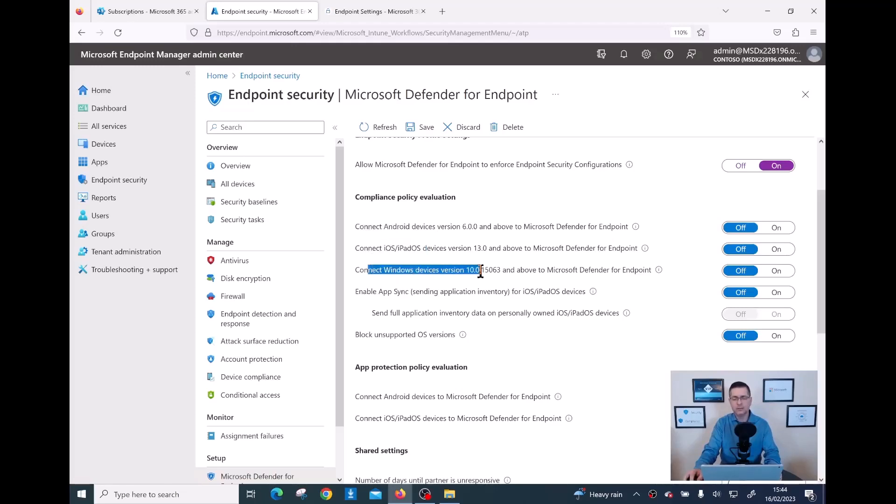
pyautogui.click(783, 273)
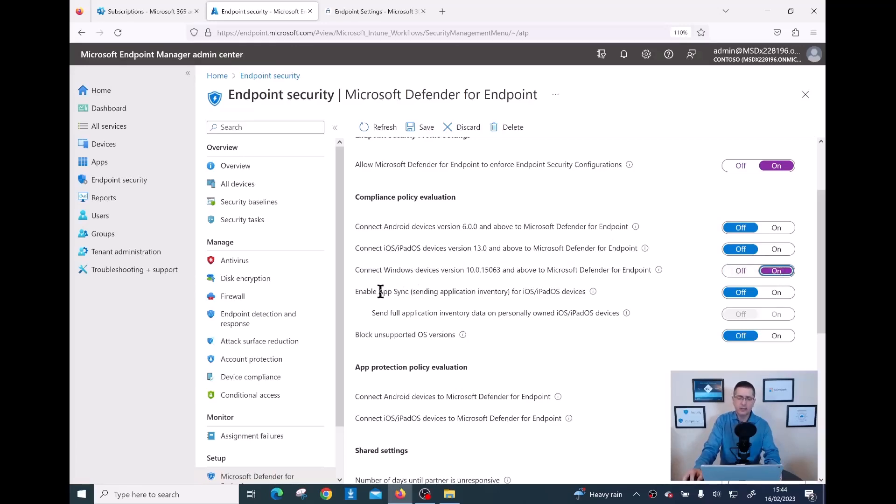
# - Review App Sync for iOS/iPadOS and the Android and iOS compliance connections, leaving them Off
pyautogui.moveTo(377, 293); pyautogui.dragTo(406, 293)
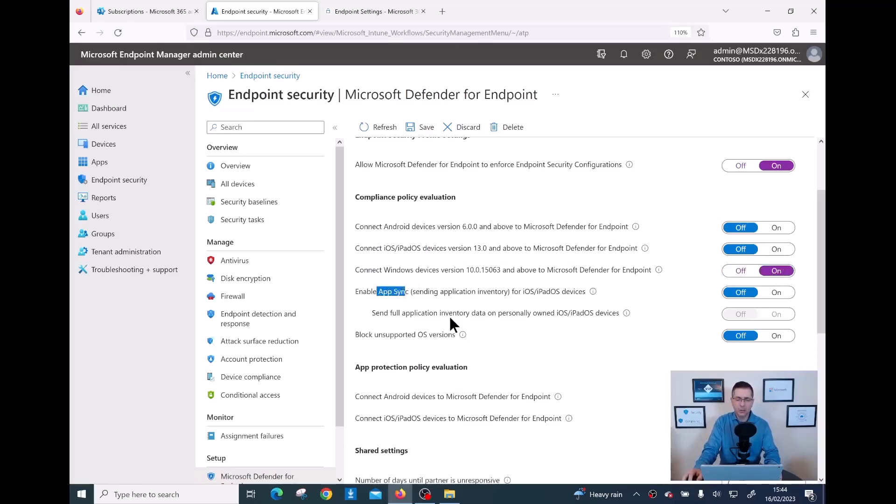
pyautogui.moveTo(513, 292); pyautogui.dragTo(543, 292)
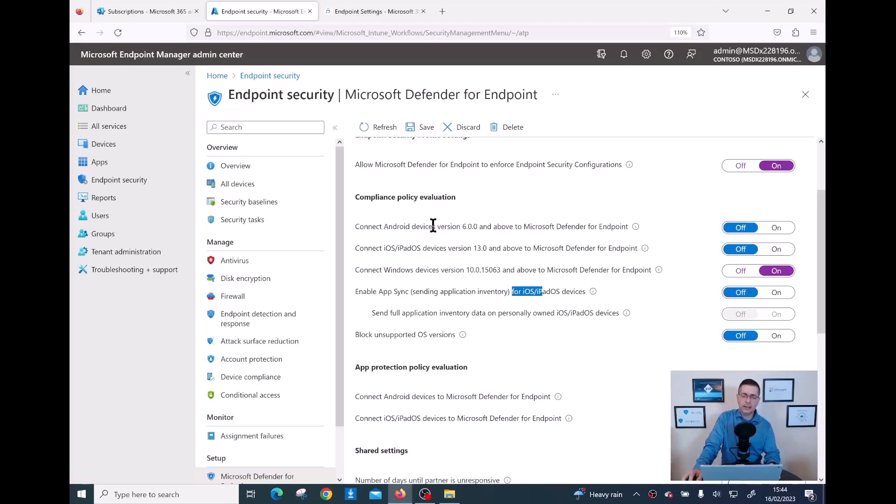
pyautogui.moveTo(398, 228); pyautogui.dragTo(452, 228)
pyautogui.moveTo(387, 249); pyautogui.dragTo(430, 248)
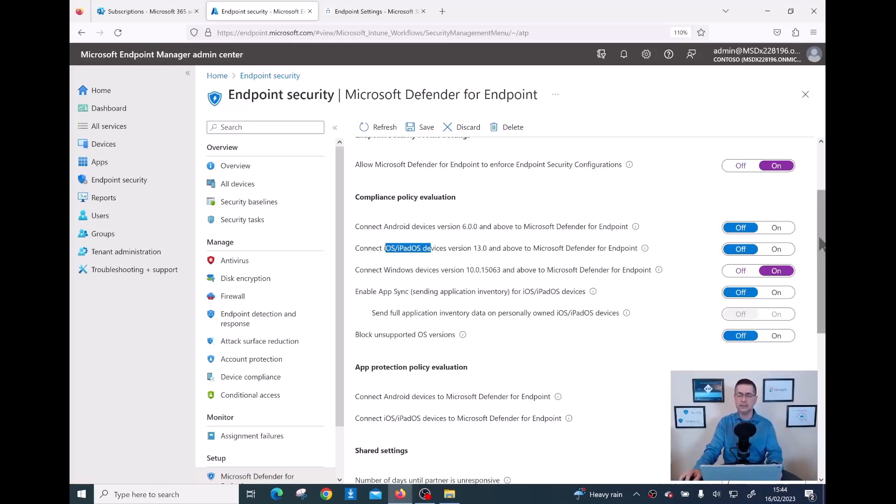
pyautogui.moveTo(819, 238); pyautogui.dragTo(822, 306)
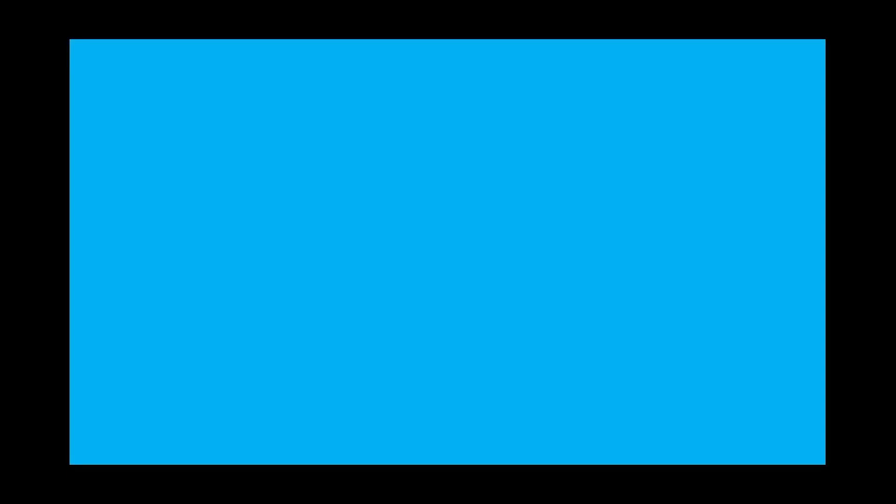